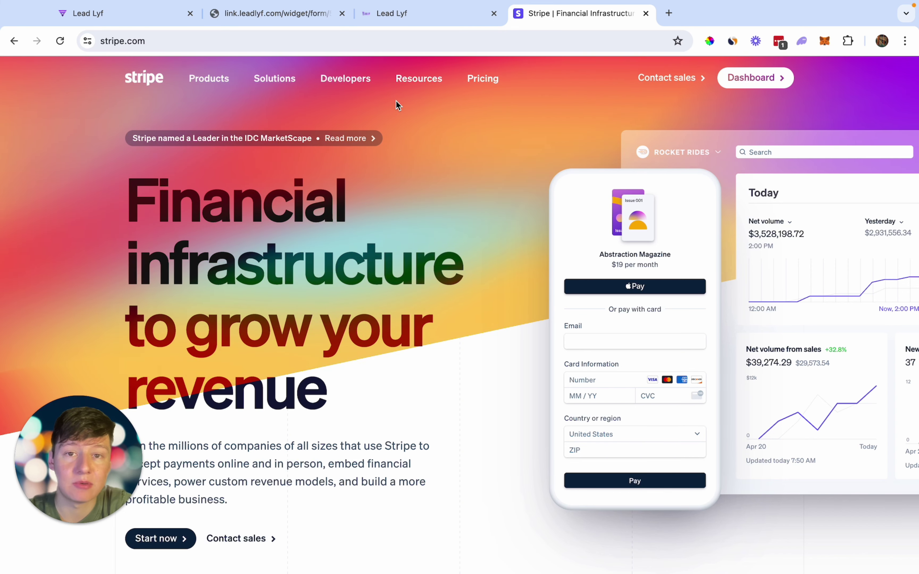
- Scroll through every field of the link.leadlyf.com intake form, then return to Sites > Funnels
click(273, 14)
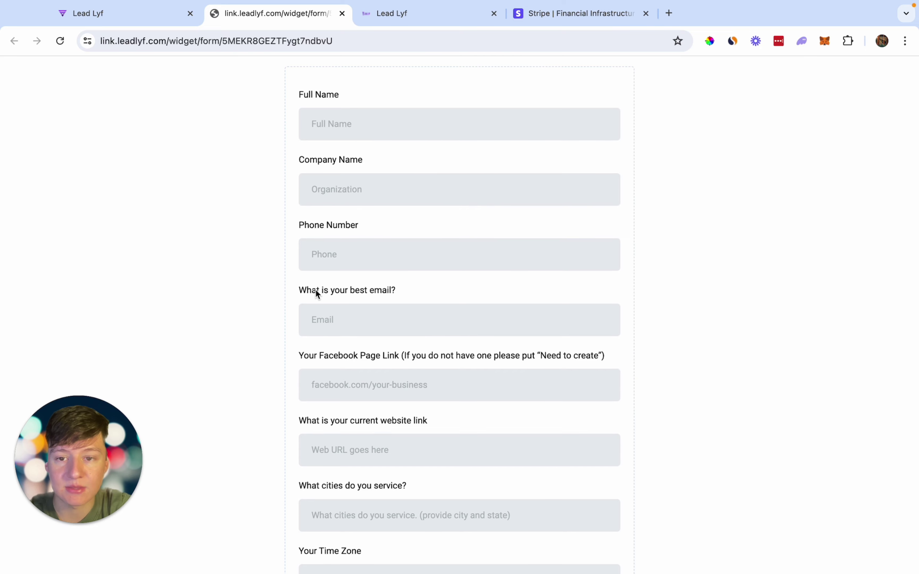
scroll(309, 232, down, 3)
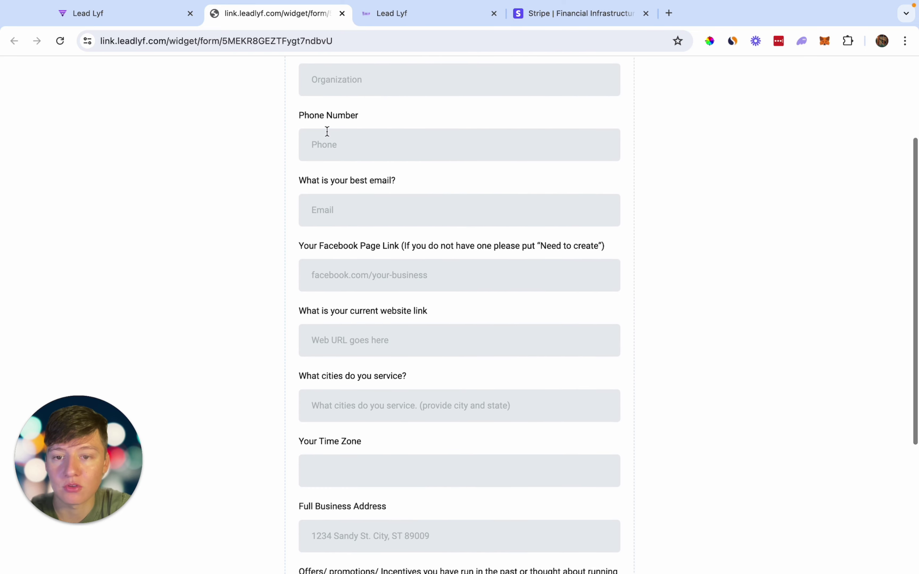
scroll(335, 261, down, 4)
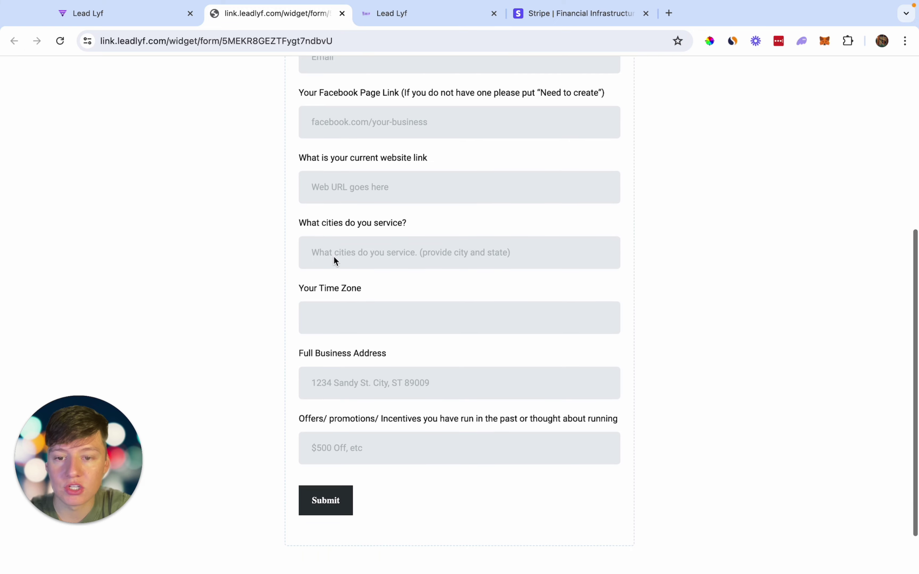
scroll(334, 254, down, 1)
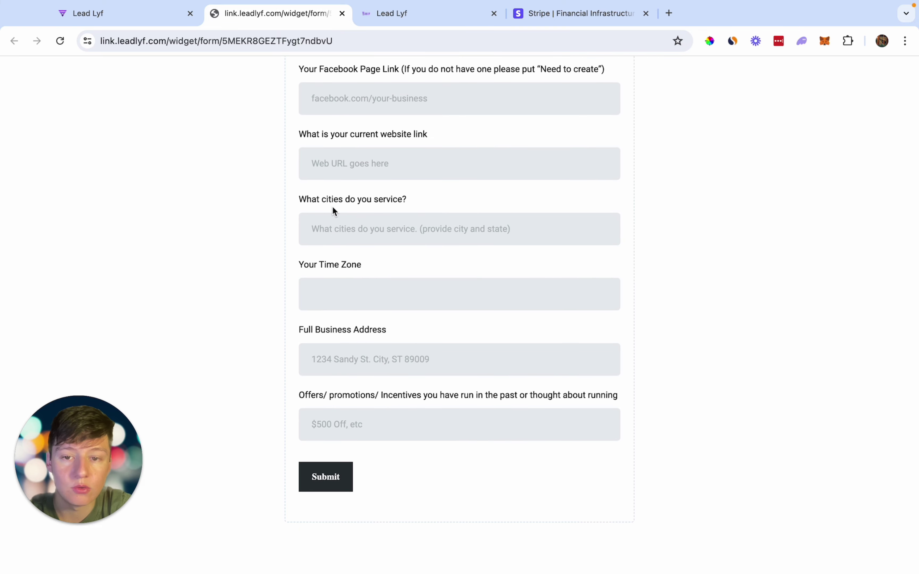
scroll(389, 332, up, 3)
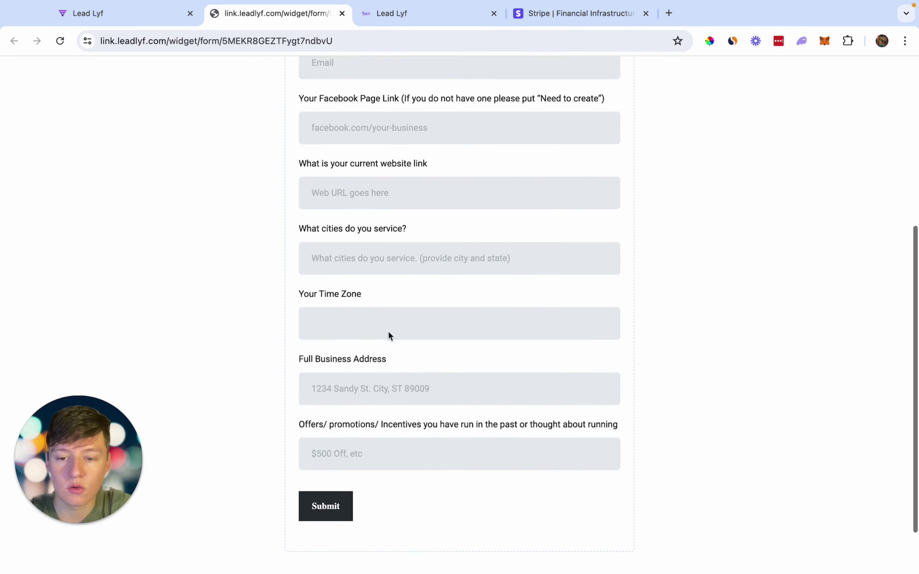
scroll(389, 333, up, 4)
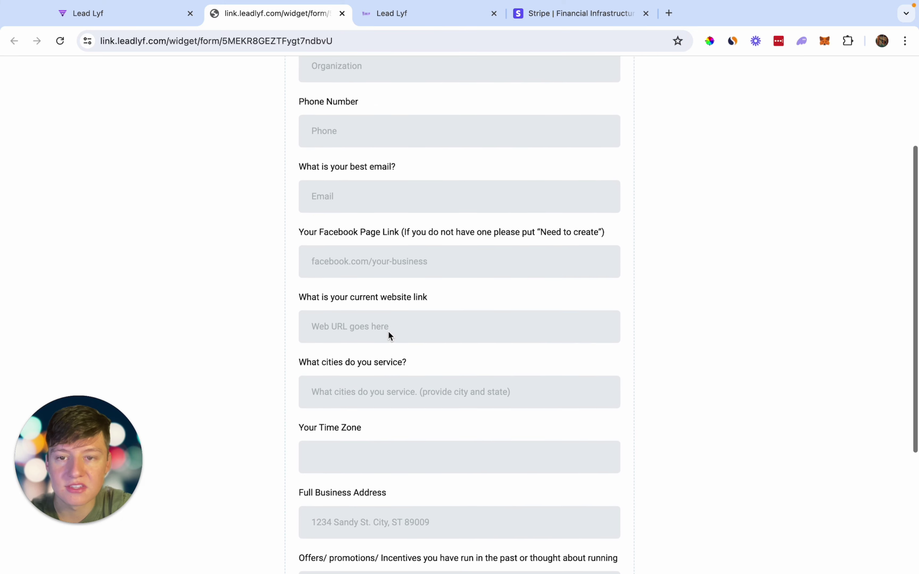
scroll(388, 332, up, 2)
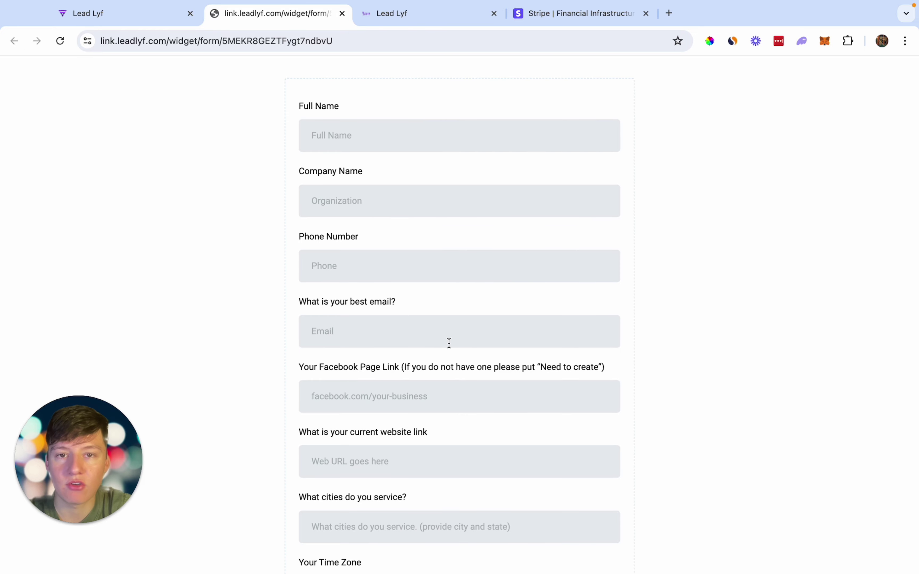
scroll(433, 349, down, 3)
scroll(436, 346, up, 3)
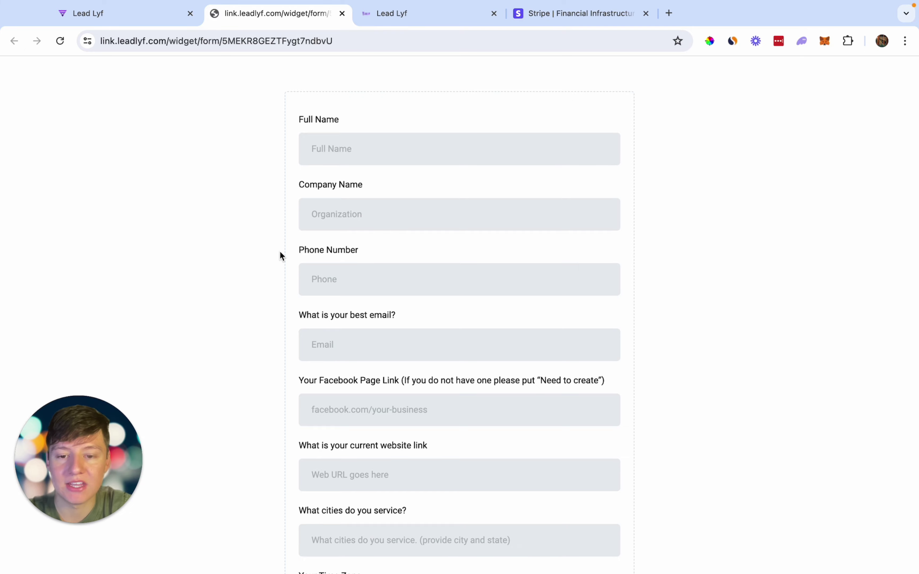
scroll(280, 253, down, 6)
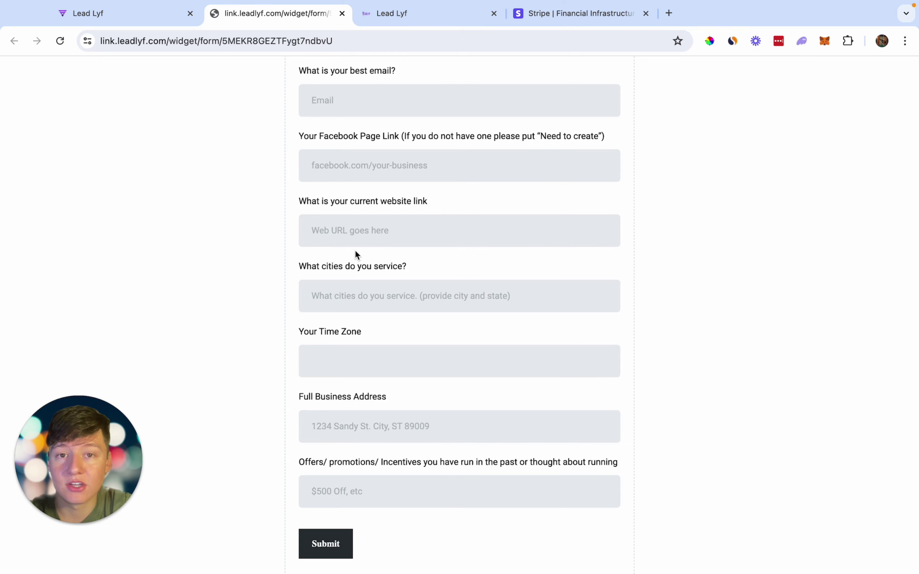
key(ctrl+shift+Tab)
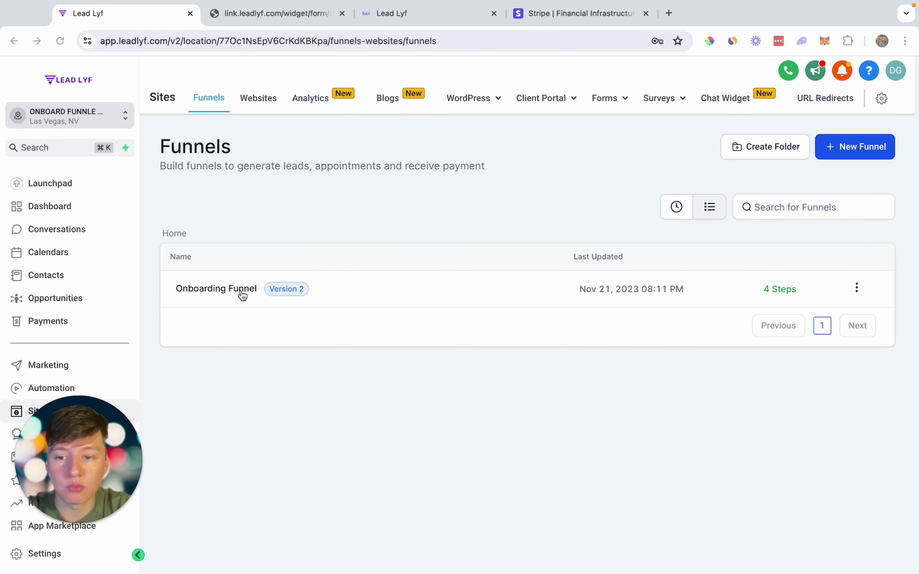
- Edit the Onboarding Funnel's Payment Page, review its $497/mo order form, and list its pages
click(210, 289)
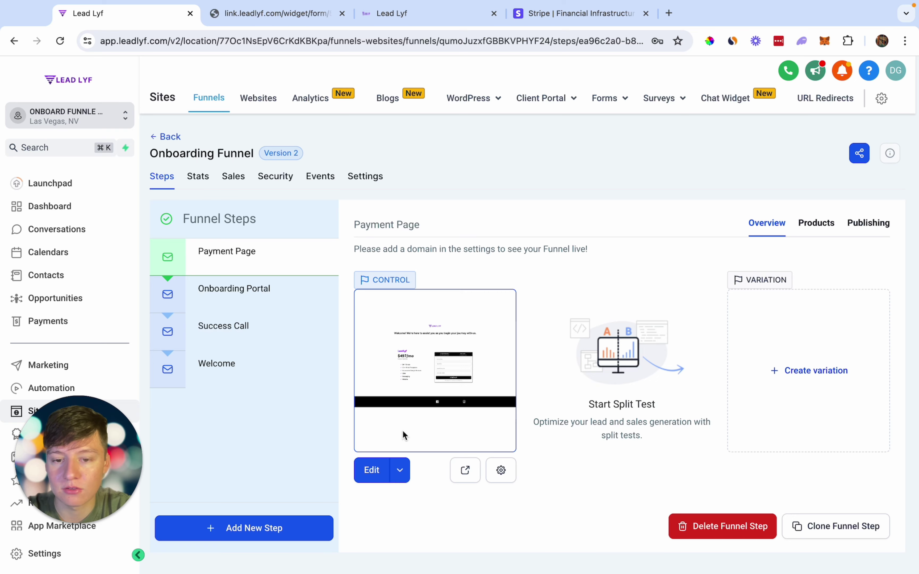
click(374, 471)
scroll(374, 448, down, 2)
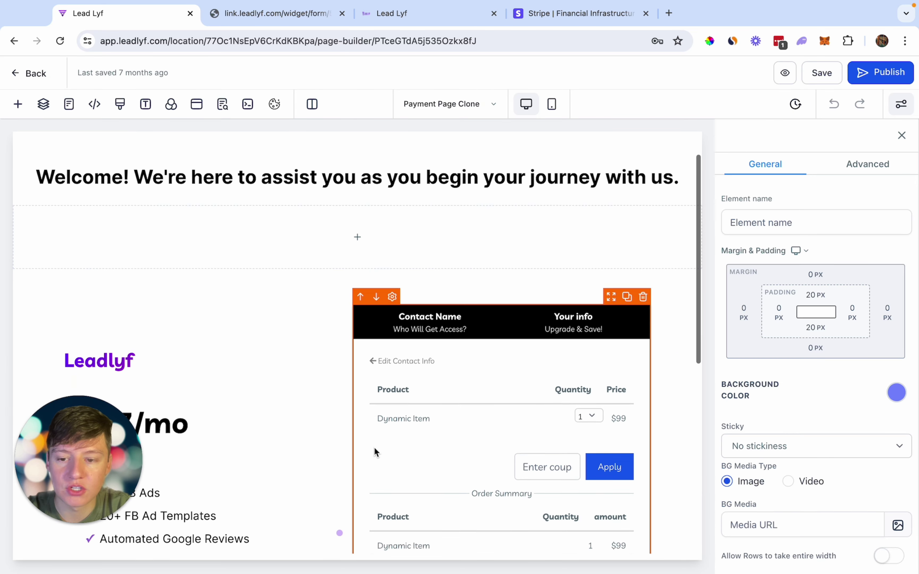
scroll(374, 448, down, 5)
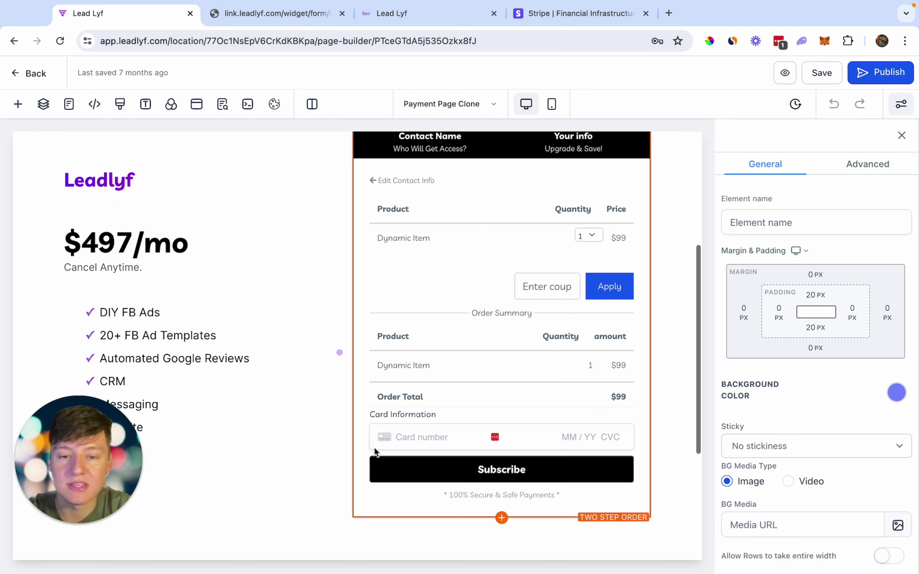
scroll(158, 298, down, 2)
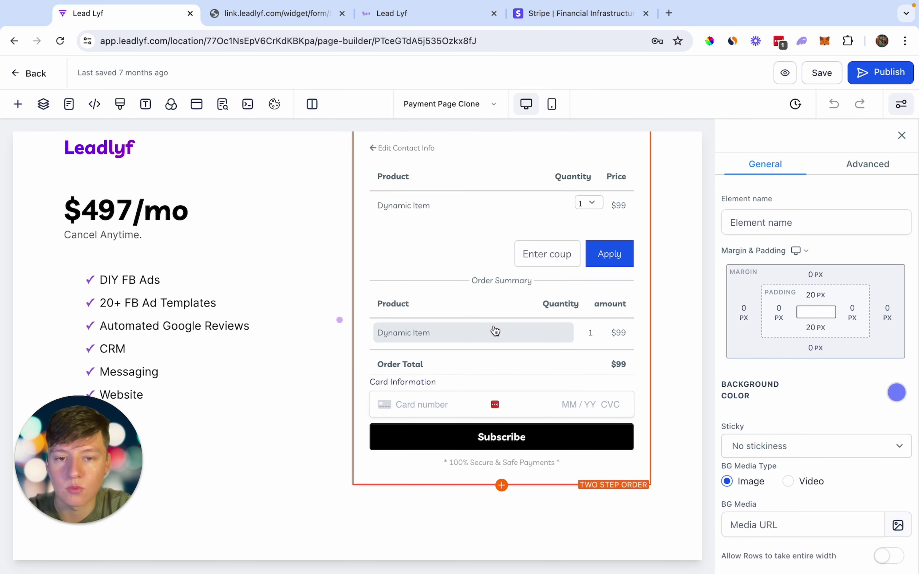
scroll(496, 330, up, 4)
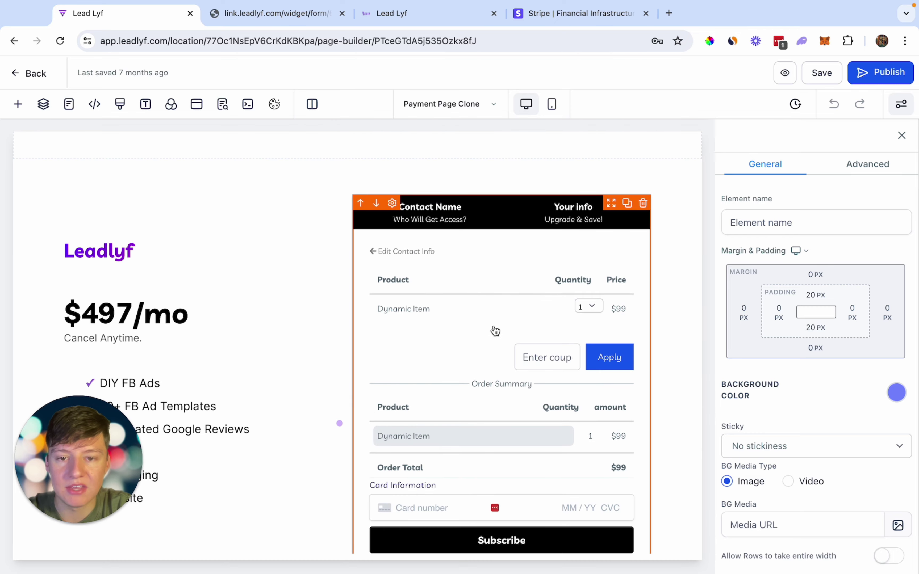
scroll(496, 330, up, 3)
click(460, 110)
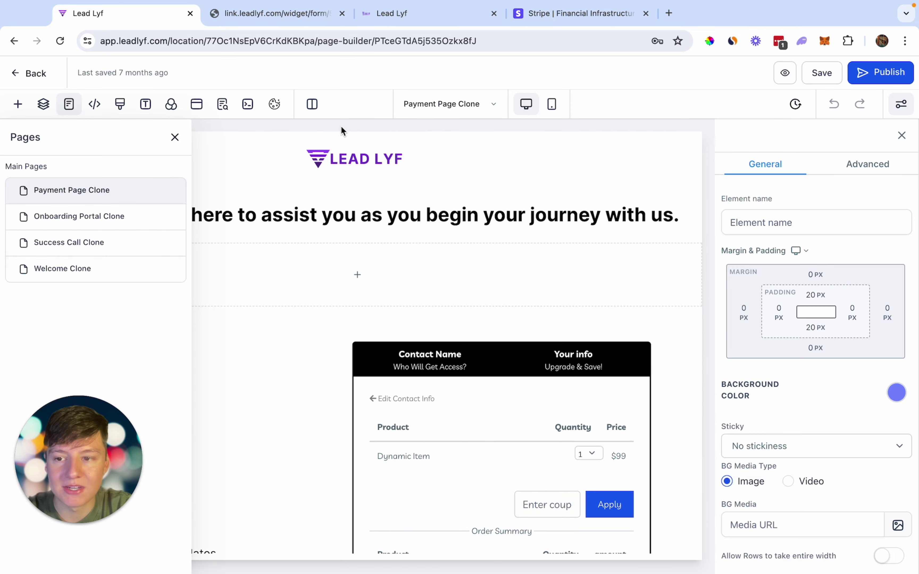
- Open and scroll through the Onboarding Portal Clone page
click(76, 215)
scroll(68, 224, down, 4)
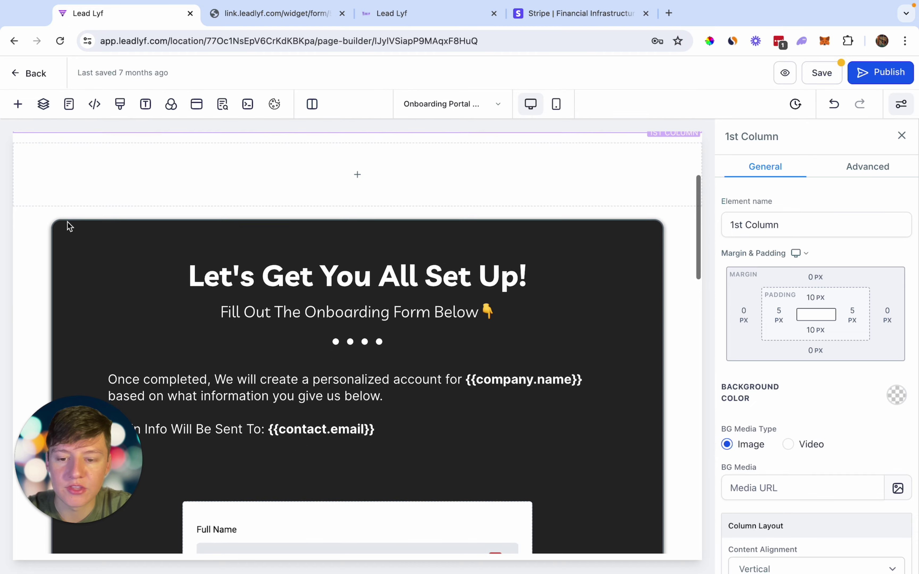
scroll(67, 222, down, 6)
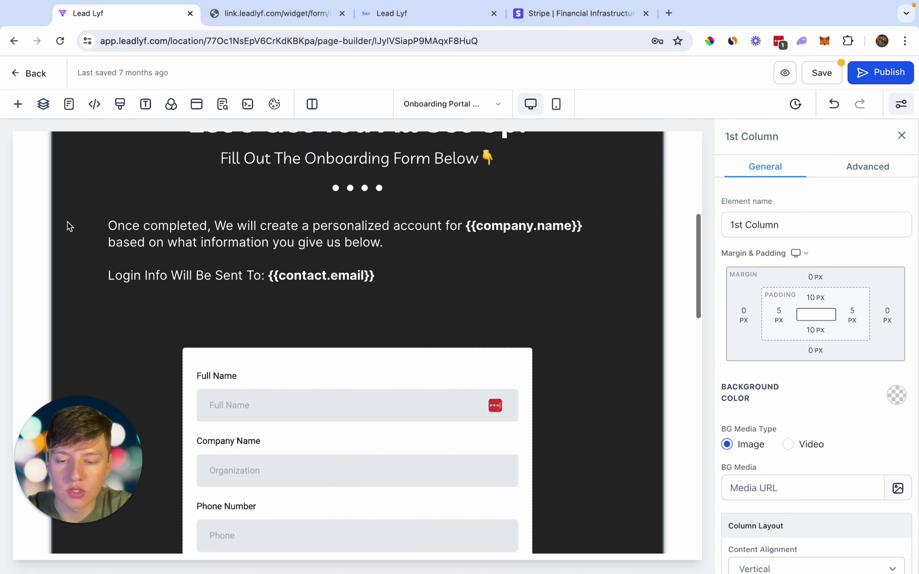
scroll(69, 227, down, 15)
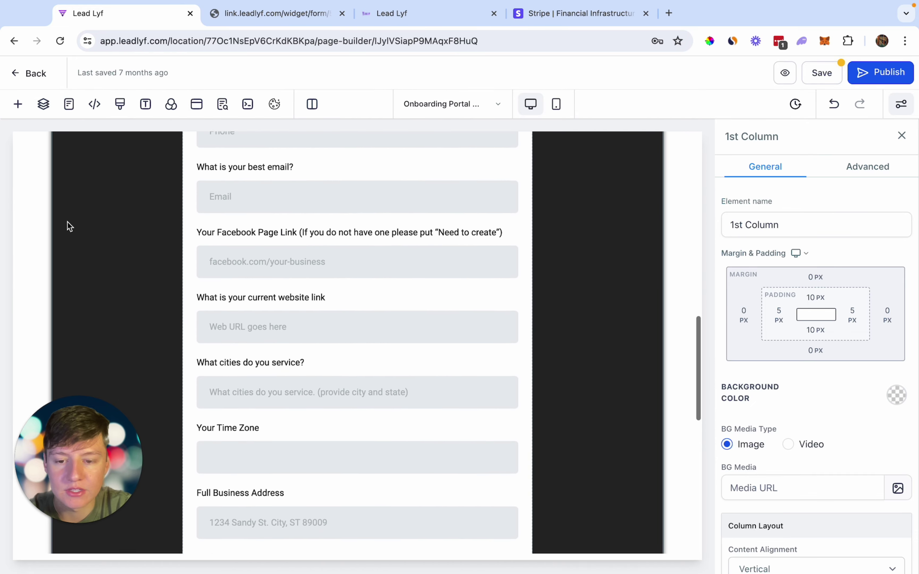
scroll(68, 226, up, 2)
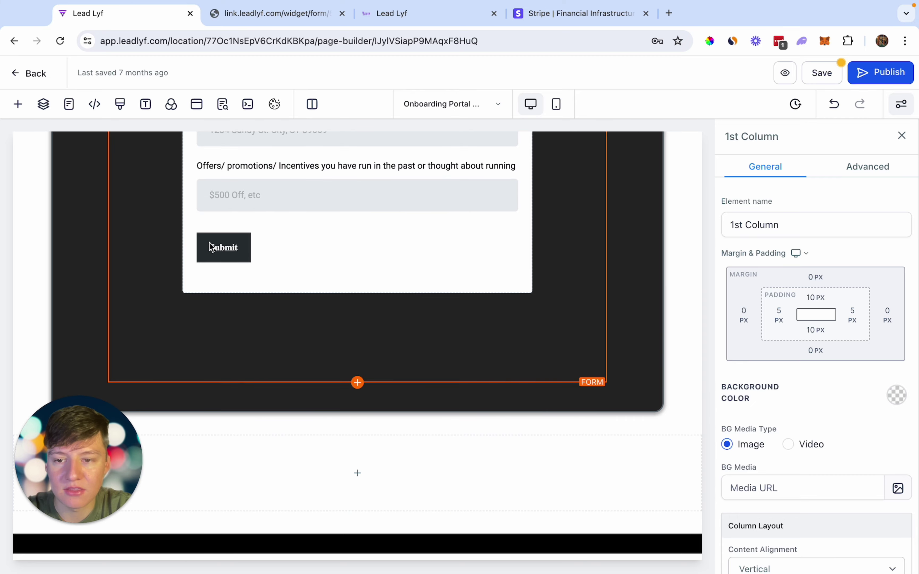
- Switch to the Success Call Clone page and scroll through it
click(420, 105)
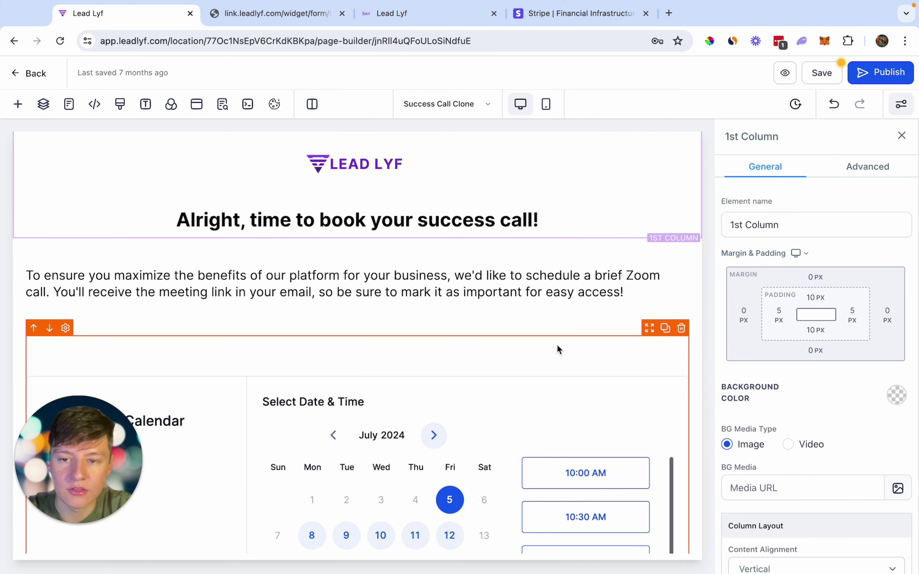
scroll(557, 350, down, 5)
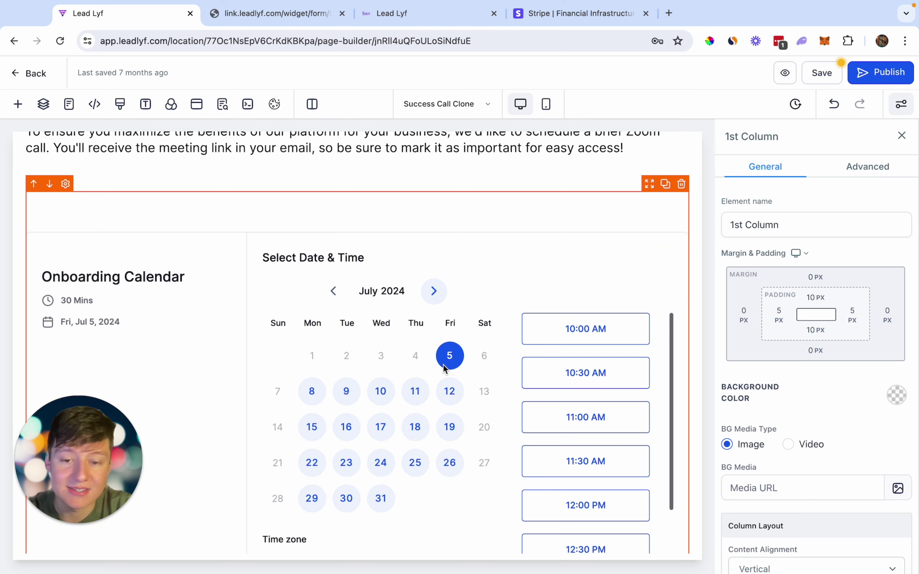
scroll(444, 368, down, 3)
scroll(447, 369, down, 1)
scroll(443, 365, up, 3)
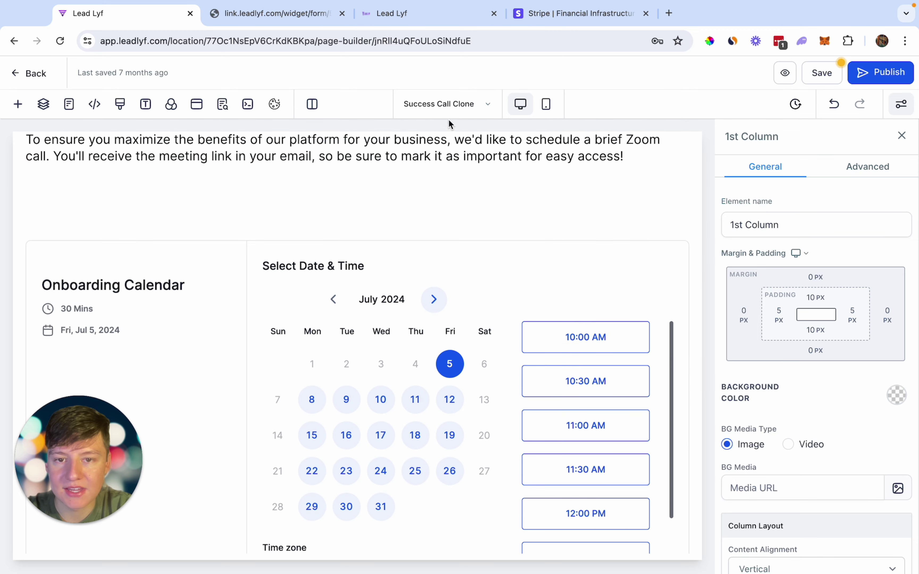
- Review the Welcome Clone page's login and Facebook group buttons, then return to Stripe
click(446, 108)
click(110, 267)
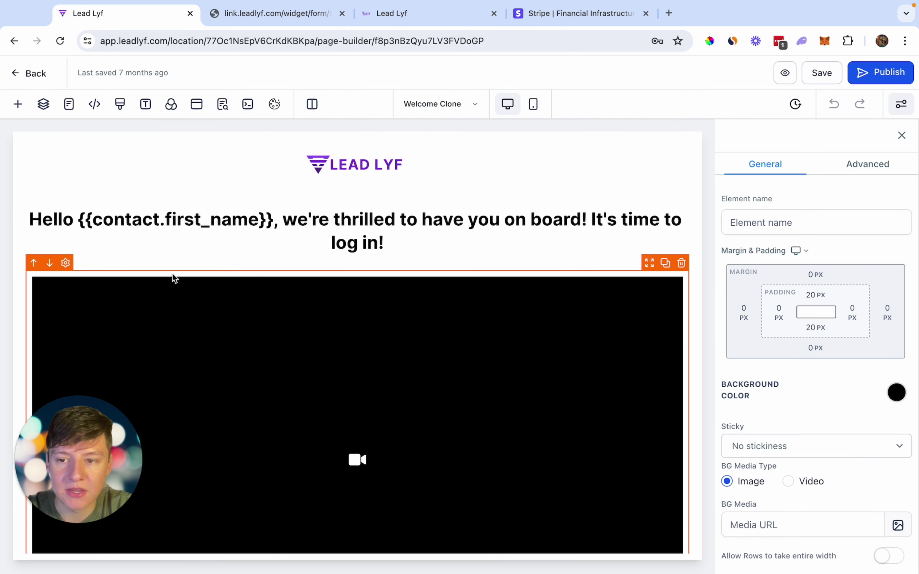
scroll(166, 256, down, 2)
scroll(246, 336, down, 2)
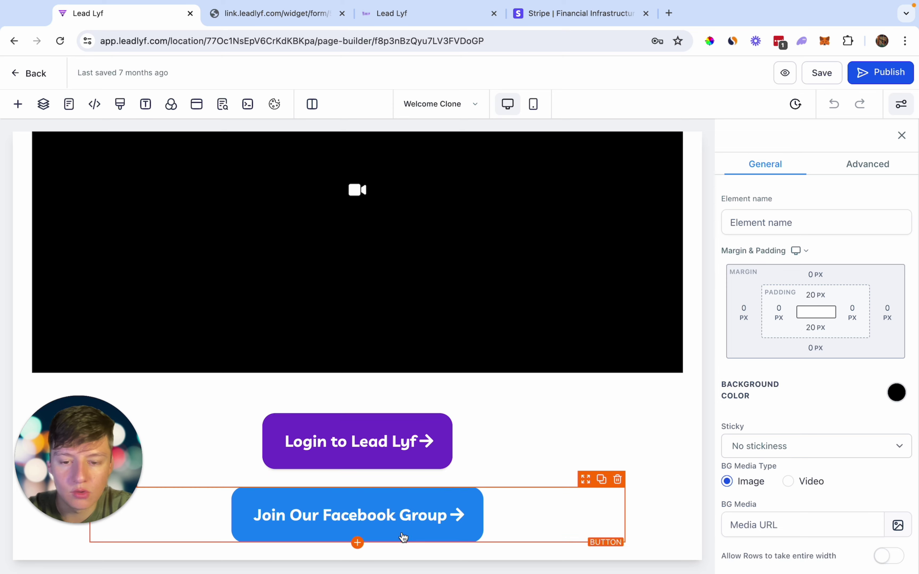
scroll(404, 545, down, 3)
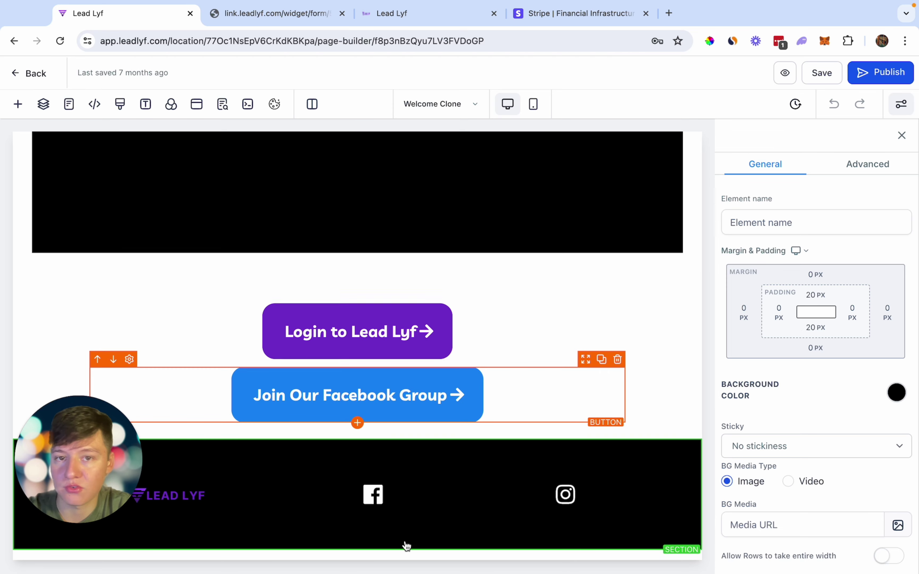
scroll(406, 546, up, 1)
scroll(405, 546, up, 6)
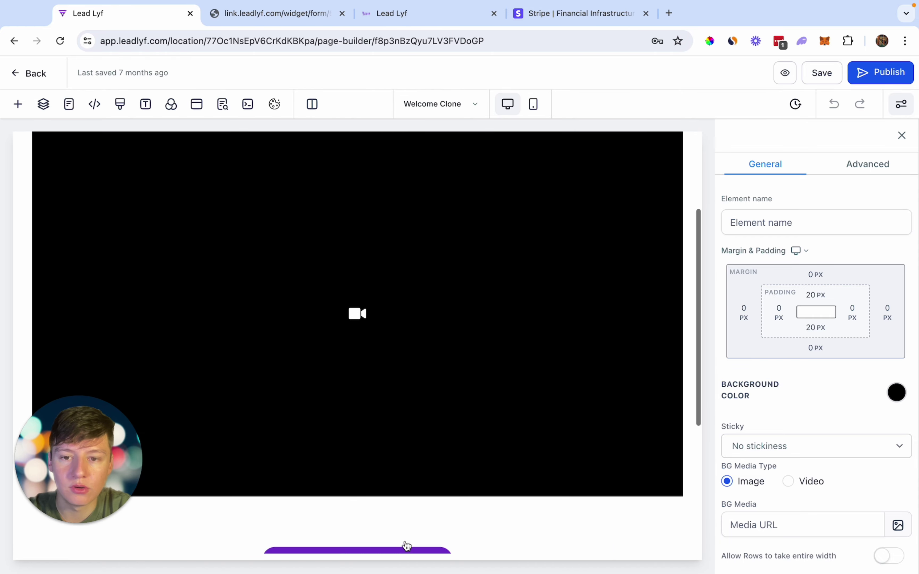
click(555, 23)
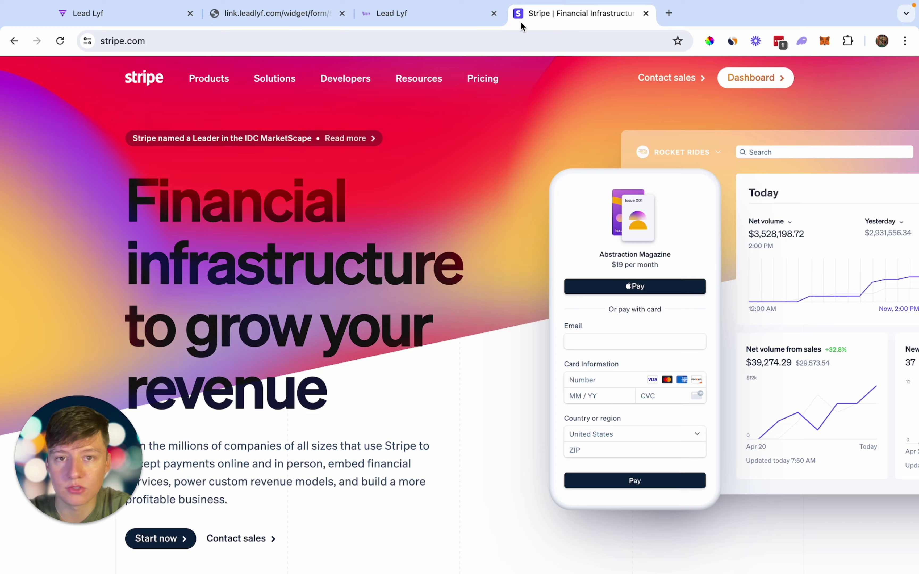
- From the SaaS Dashboard's Sub-Accounts list, start a new Regular Account sub-account
click(268, 15)
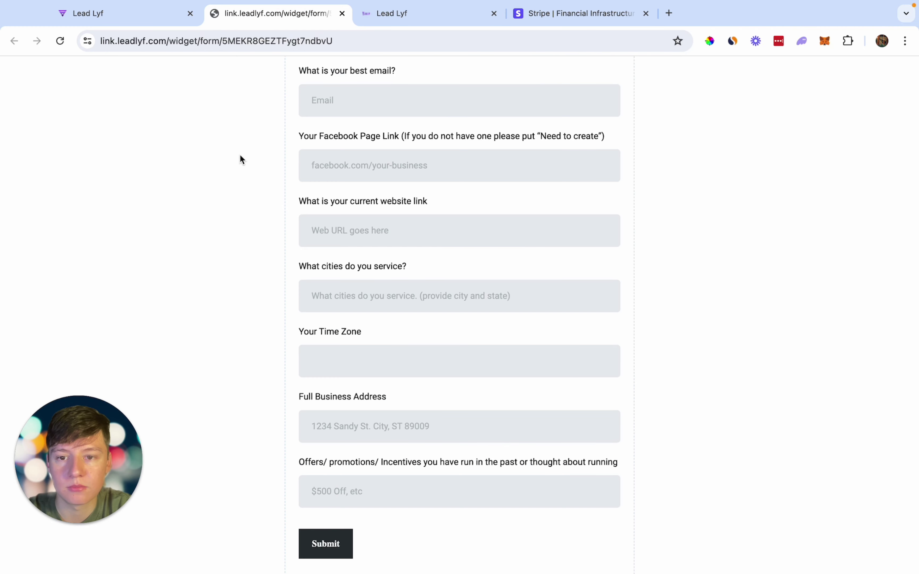
scroll(240, 157, up, 1)
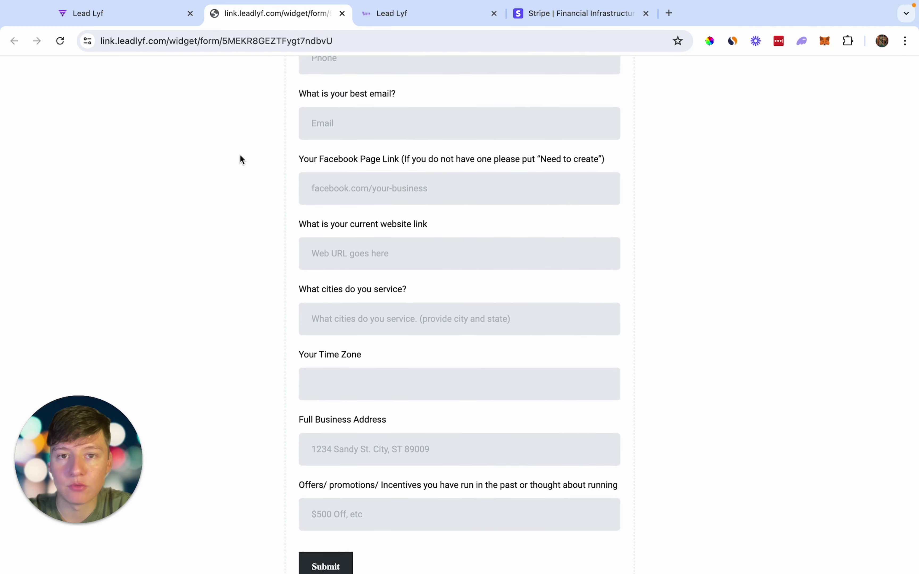
key(ctrl+Tab)
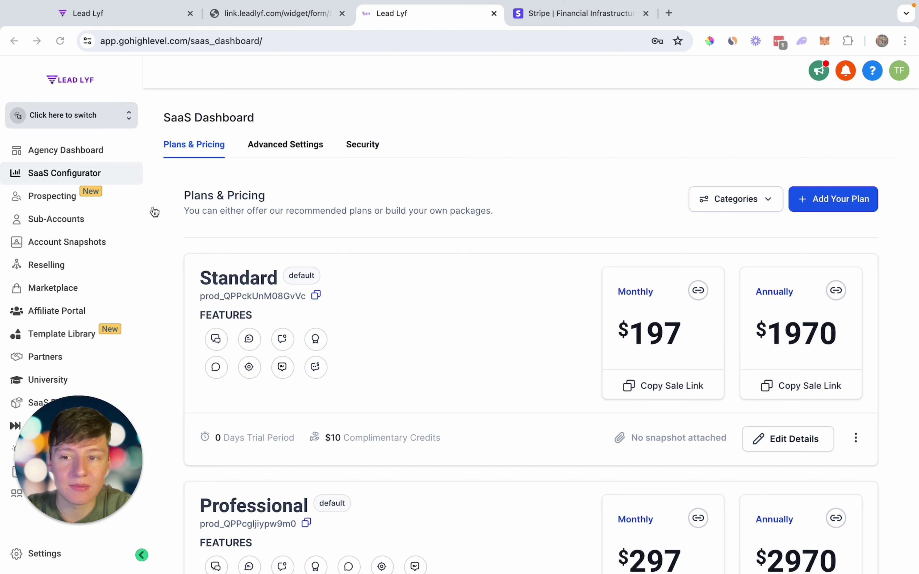
click(52, 221)
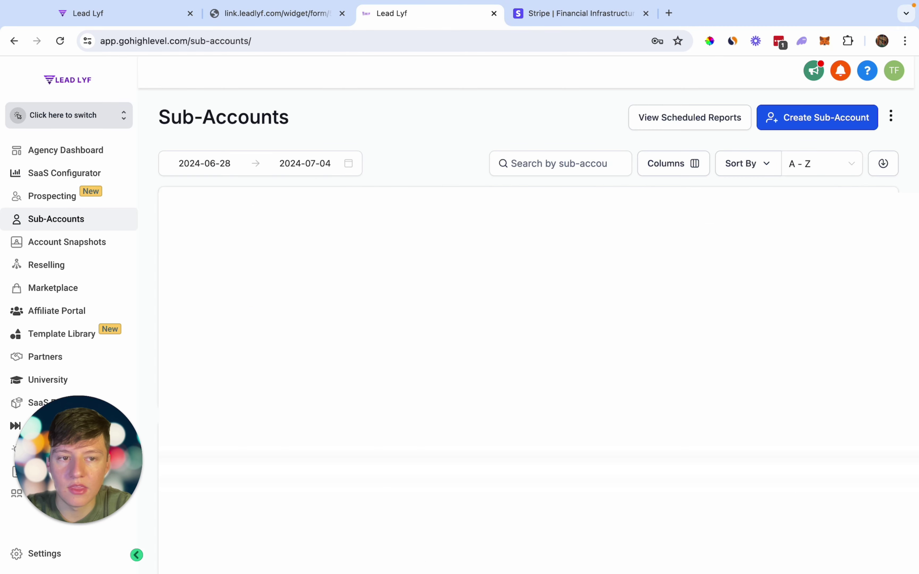
click(803, 124)
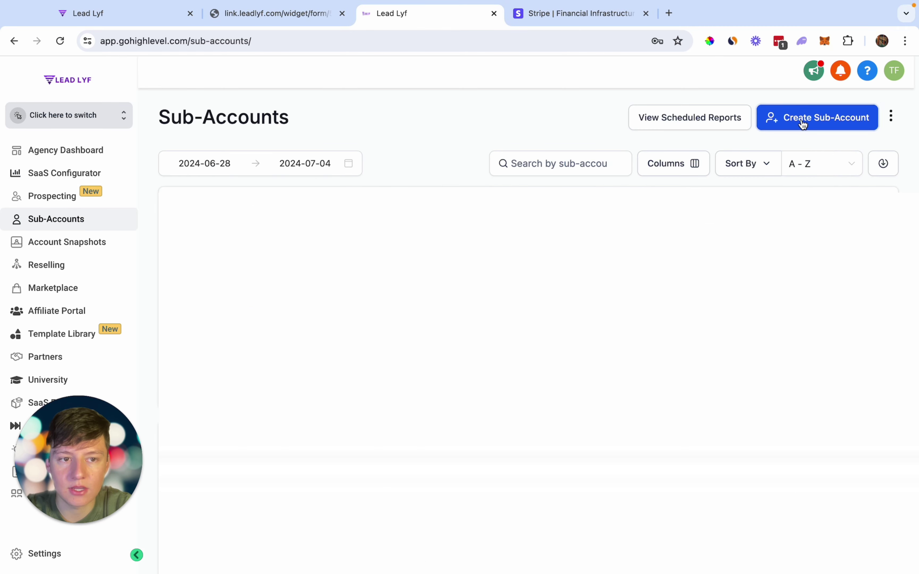
click(571, 108)
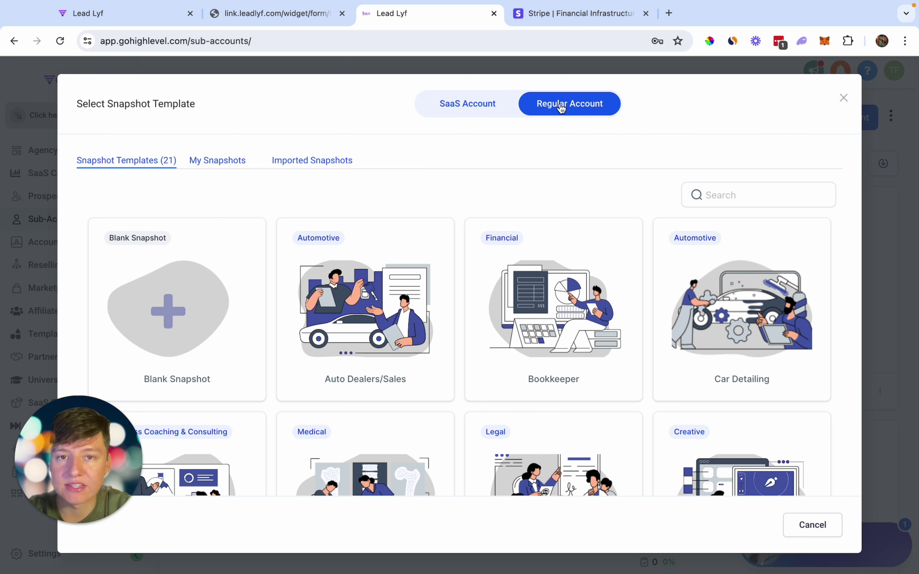
- Turn on SaaS Account and build the new account from the Blank Snapshot
click(484, 110)
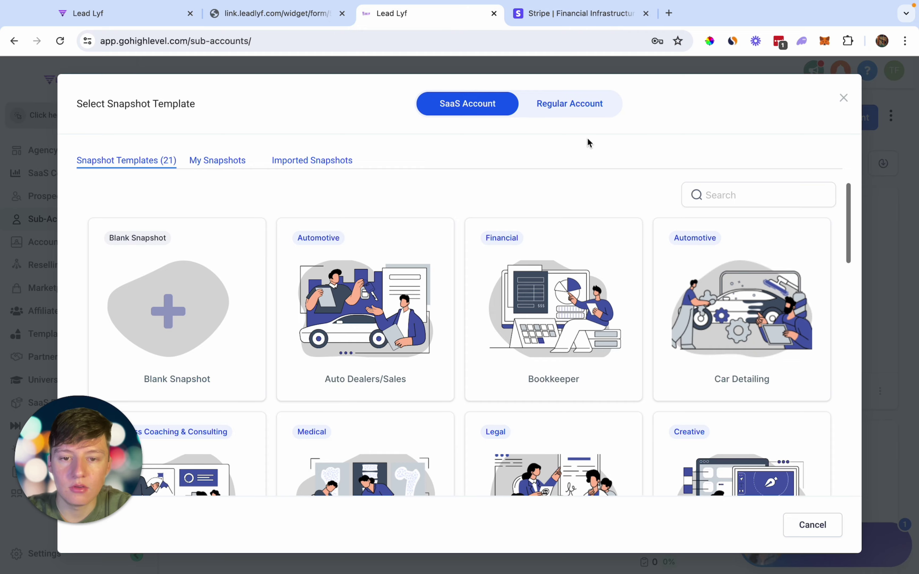
scroll(454, 350, down, 4)
scroll(454, 352, down, 3)
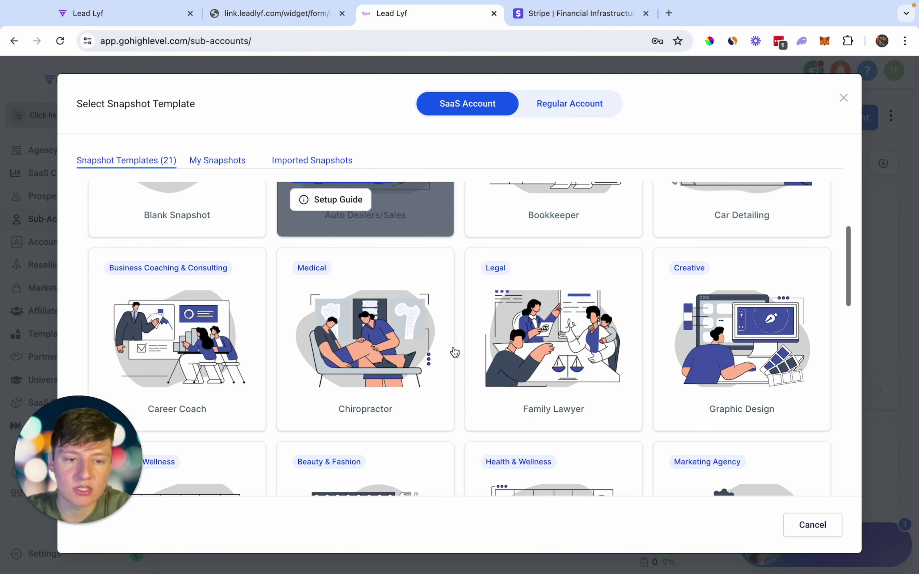
scroll(455, 347, up, 7)
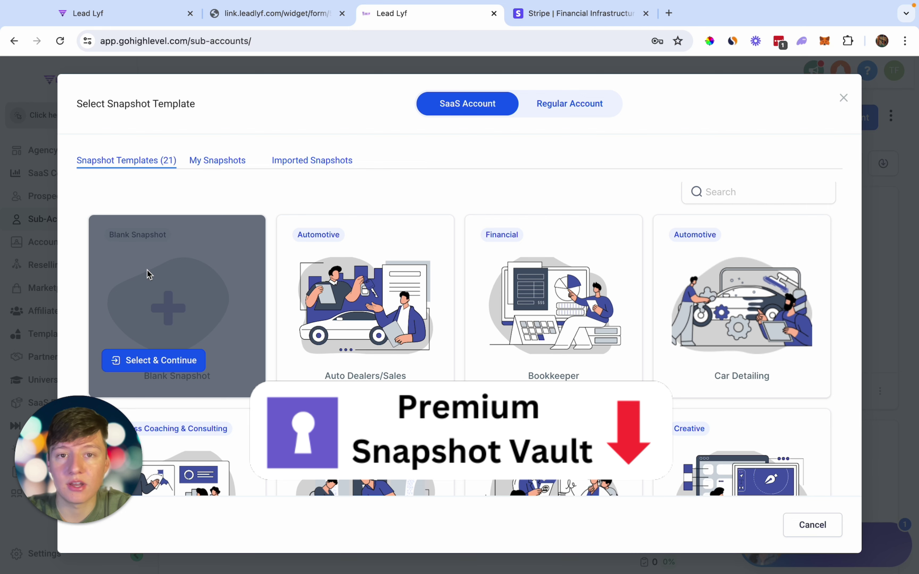
scroll(160, 228, up, 1)
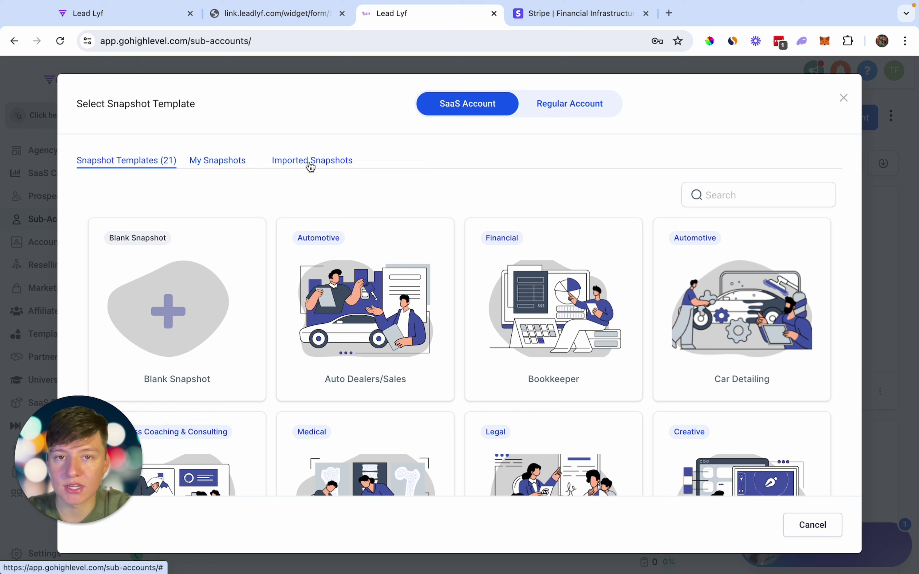
mouse_move(224, 236)
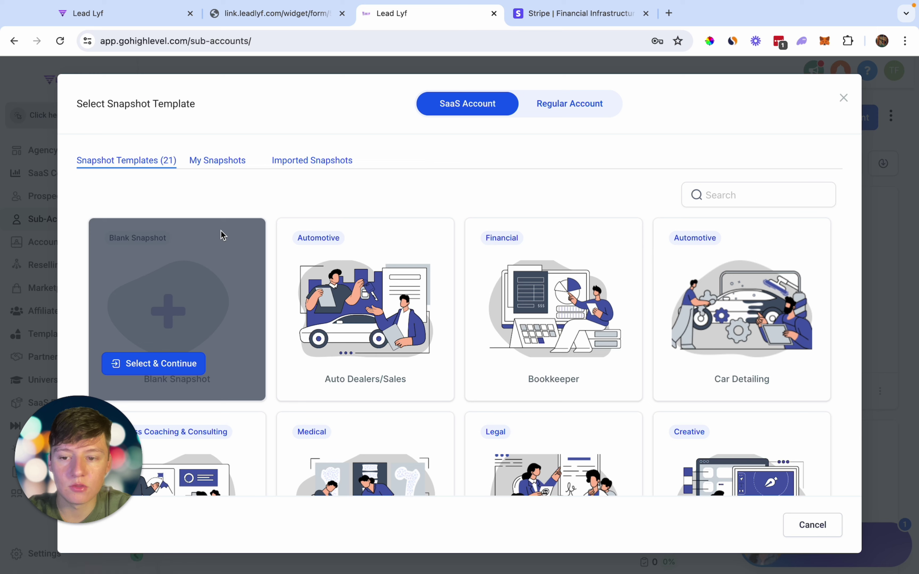
click(165, 366)
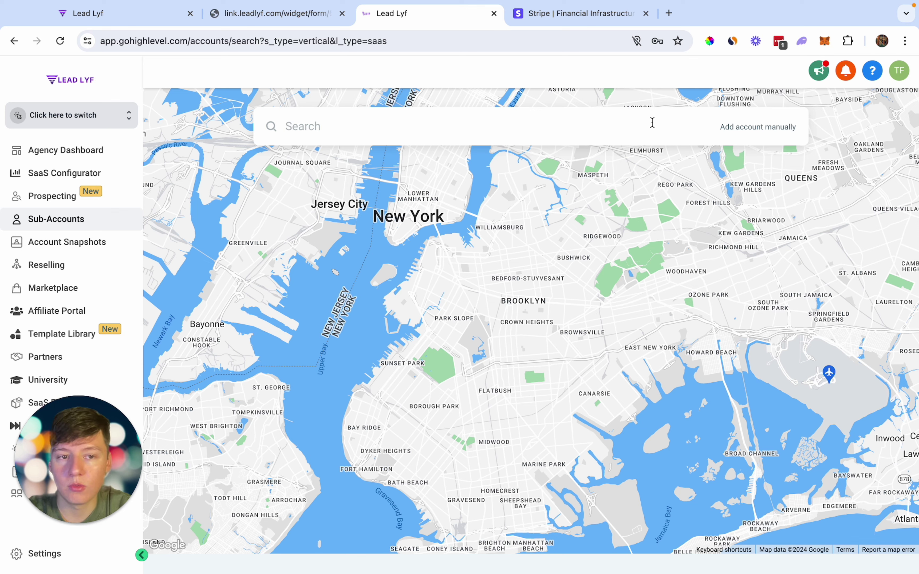
- Add Abc Pest Control manually with the owner's name, e-mail and phone number, and save
click(744, 133)
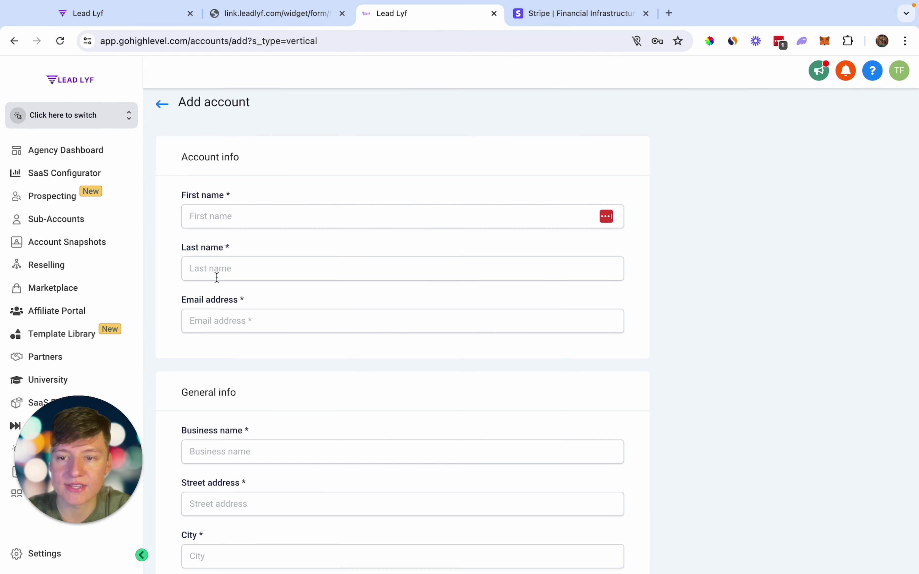
scroll(215, 323, down, 4)
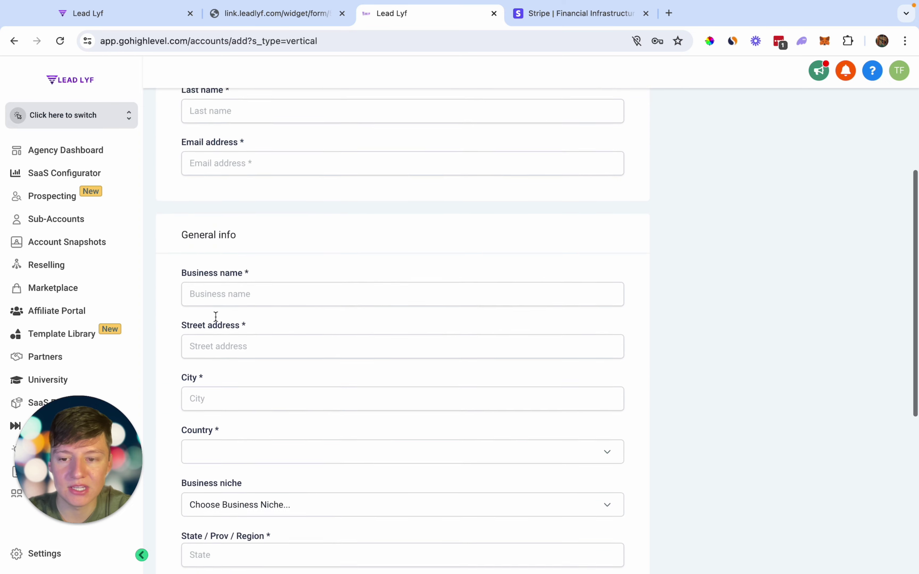
scroll(216, 304, down, 2)
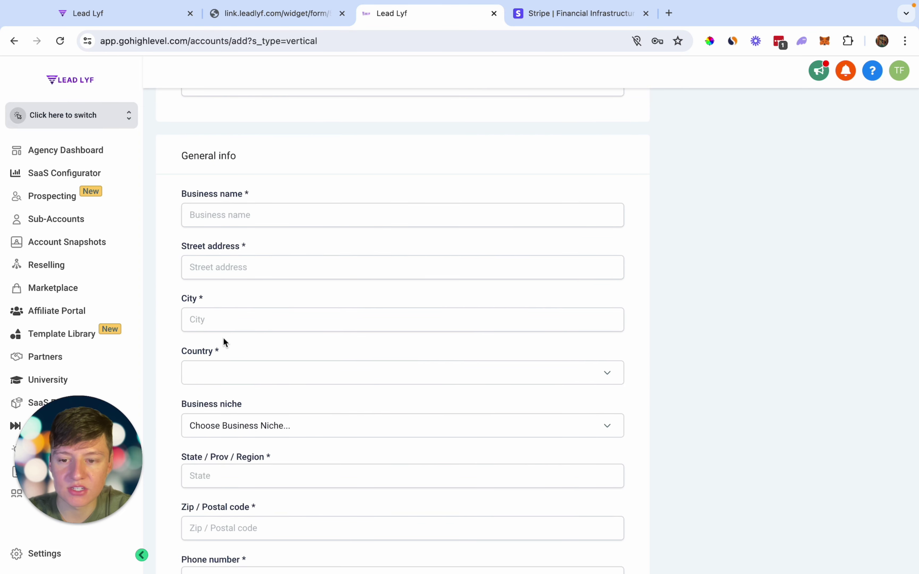
scroll(223, 337, down, 5)
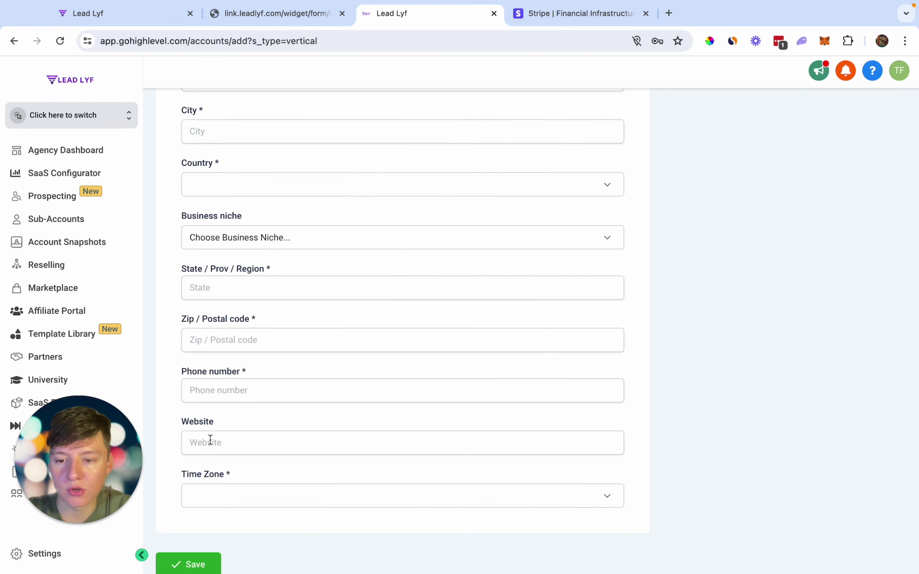
scroll(207, 445, down, 1)
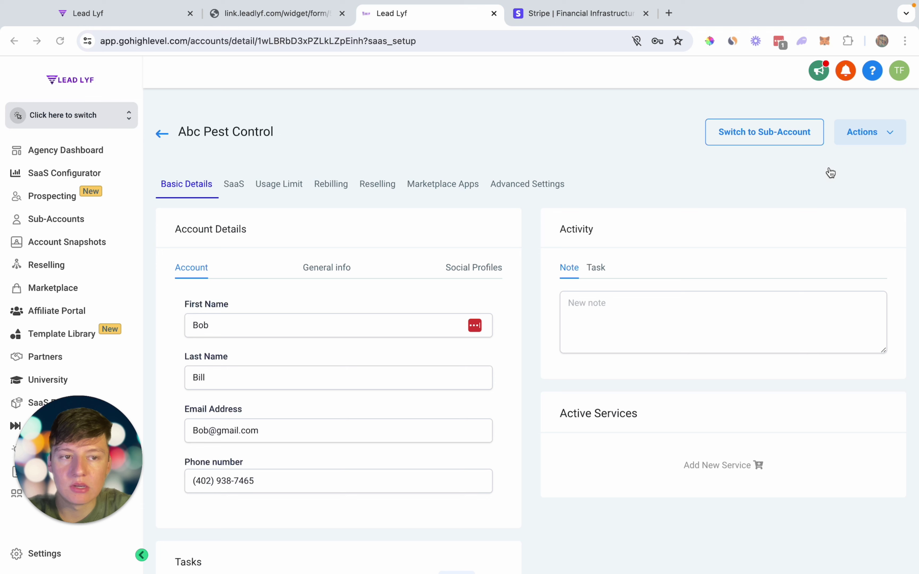
- Use Actions > Switch to Sub-Account to enter Abc Pest Control's Launchpad
click(873, 137)
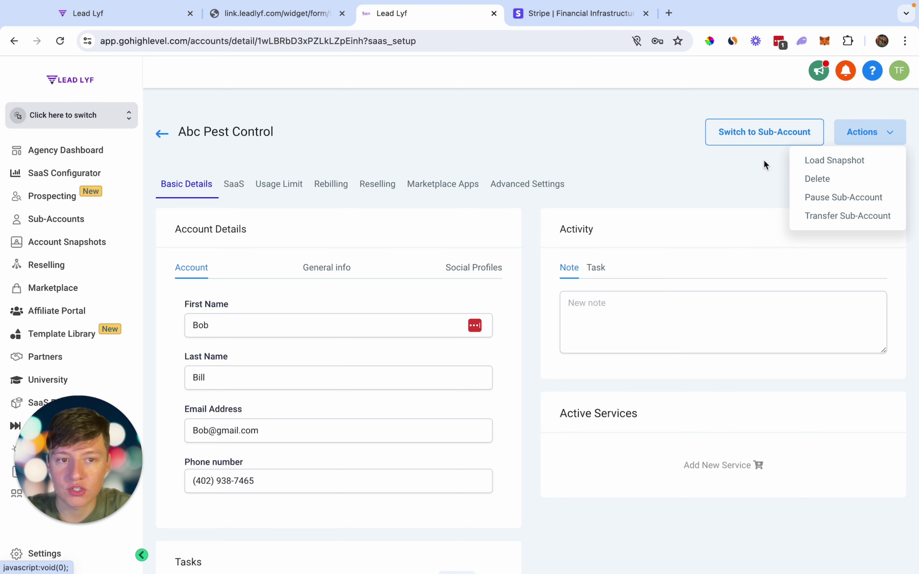
click(747, 139)
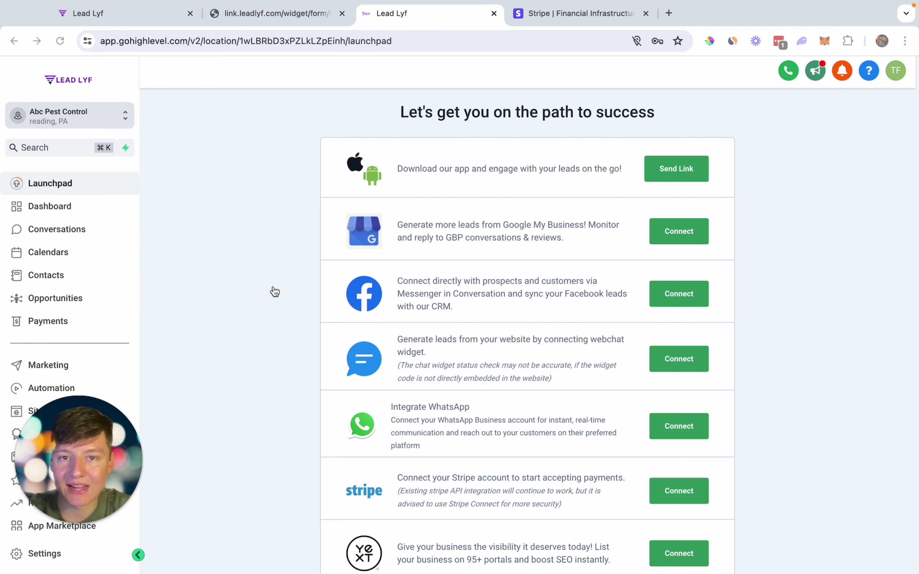
- Send the mobile app download link to the account's mobile number, then dismiss the prompt
click(107, 121)
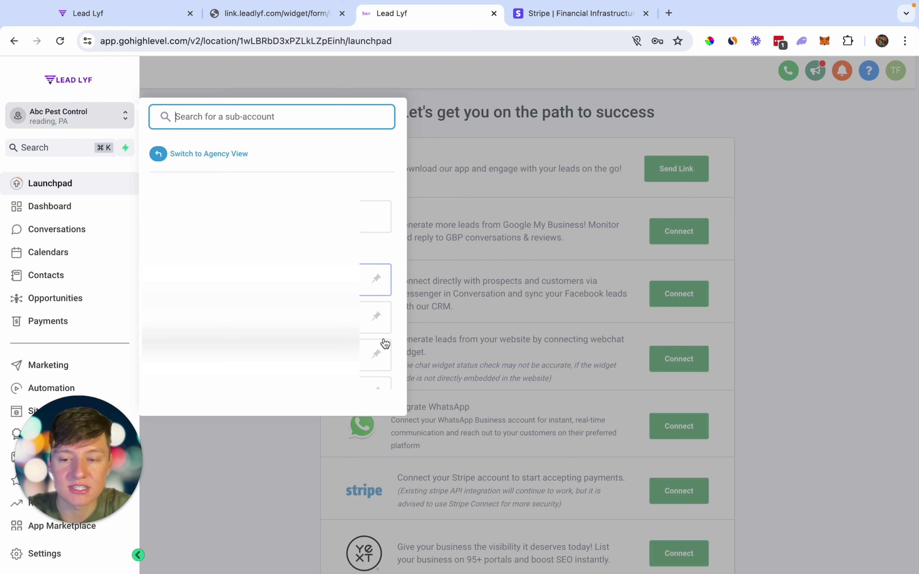
click(458, 311)
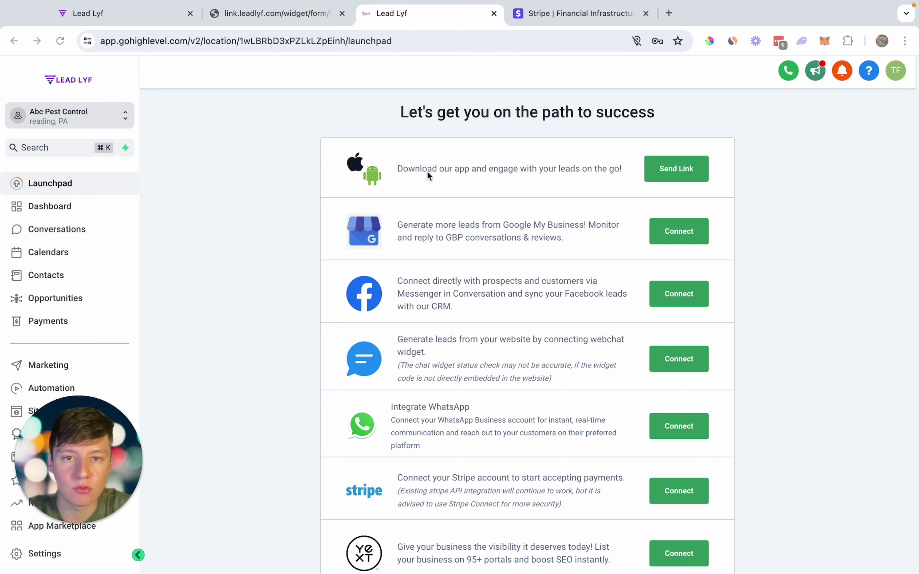
click(679, 177)
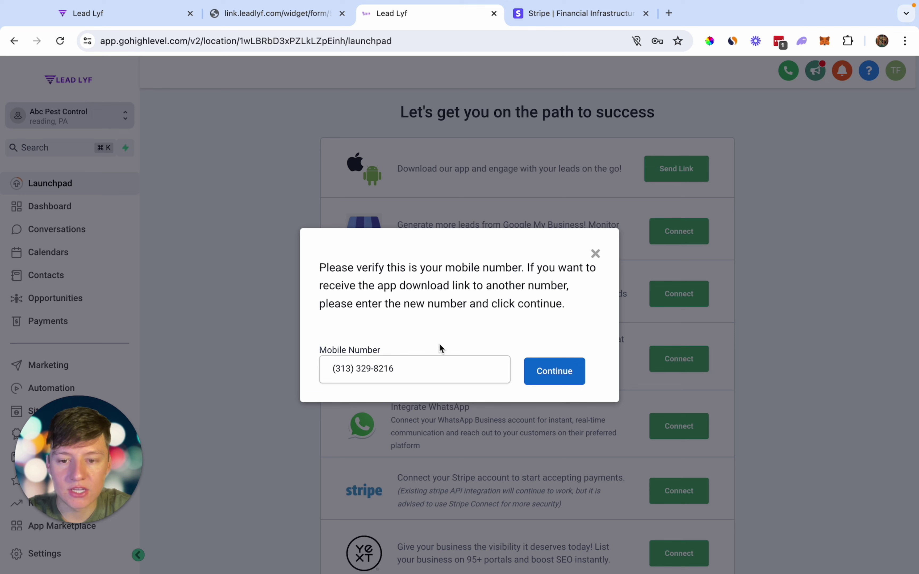
click(551, 374)
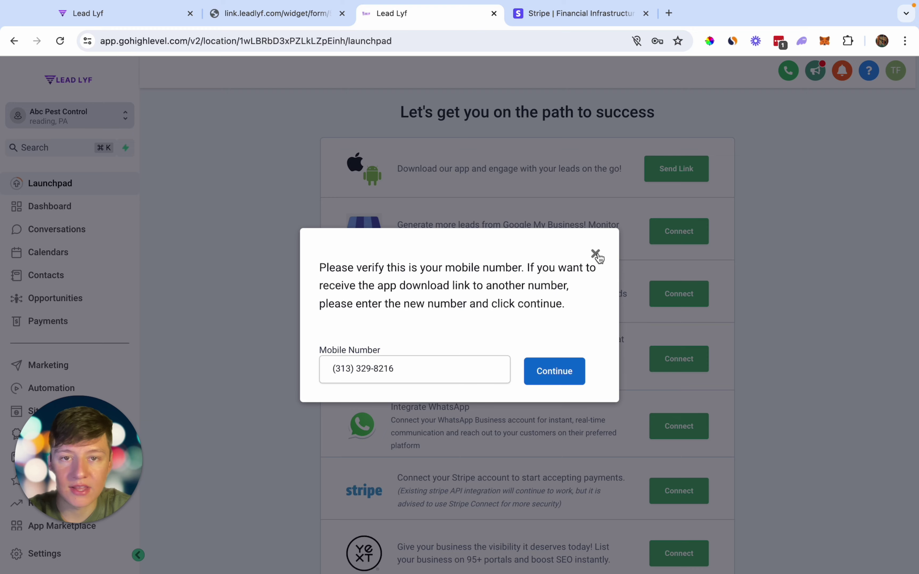
click(596, 254)
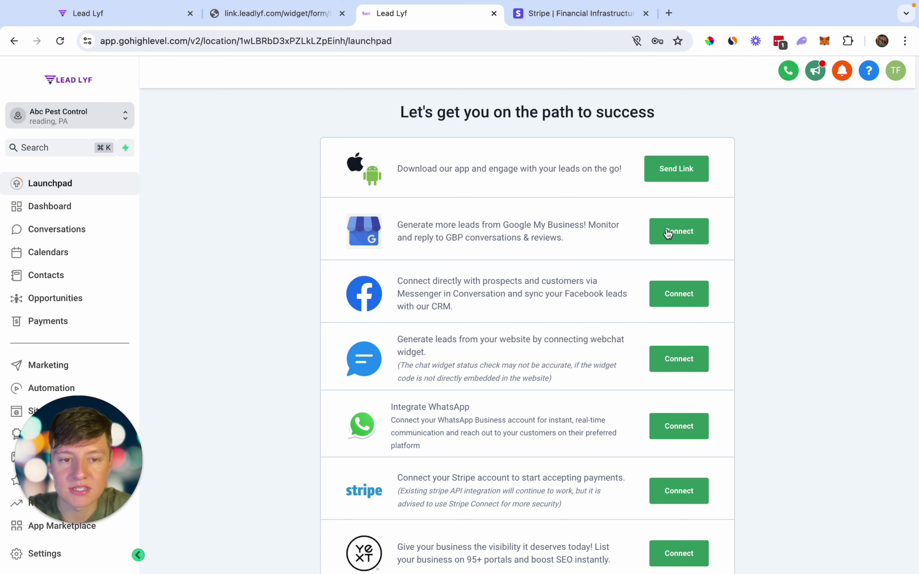
click(278, 14)
scroll(413, 288, up, 3)
scroll(413, 287, down, 1)
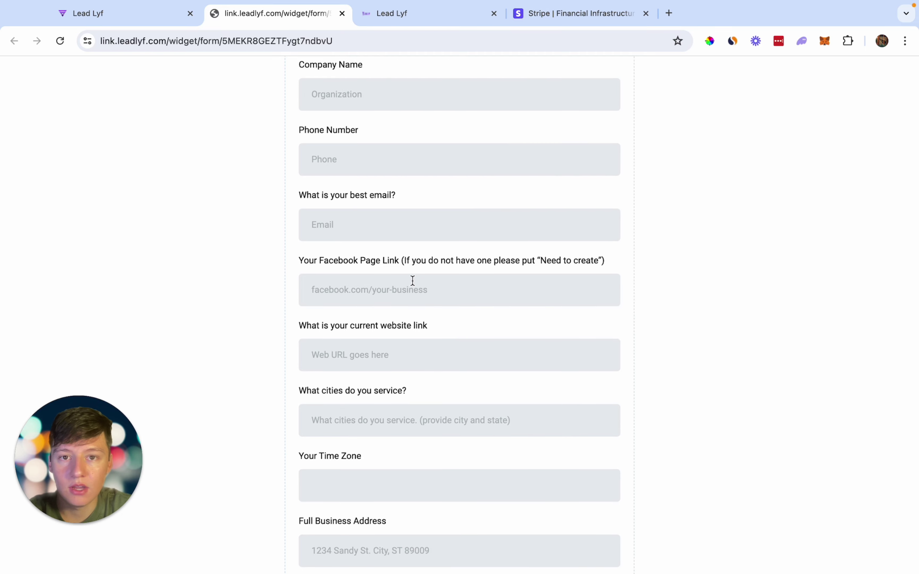
click(413, 15)
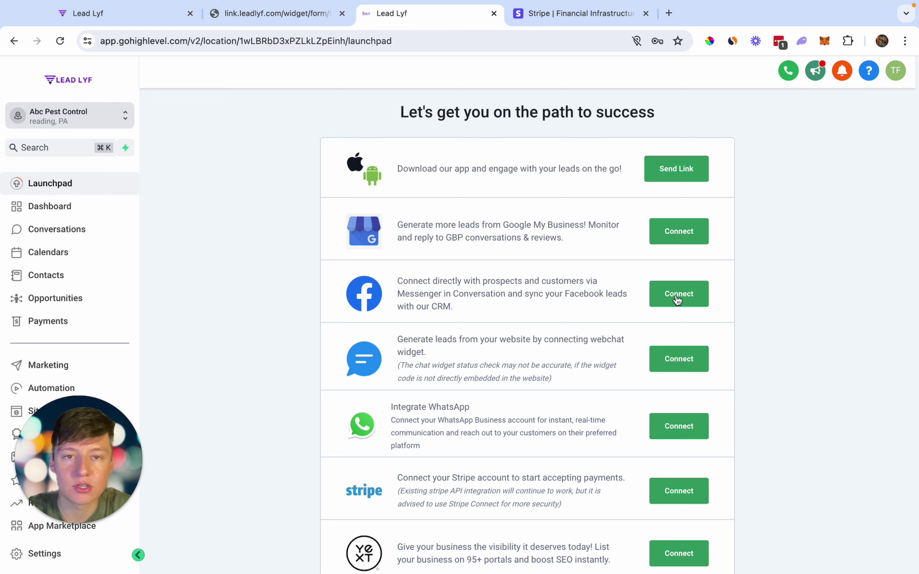
scroll(689, 350, down, 2)
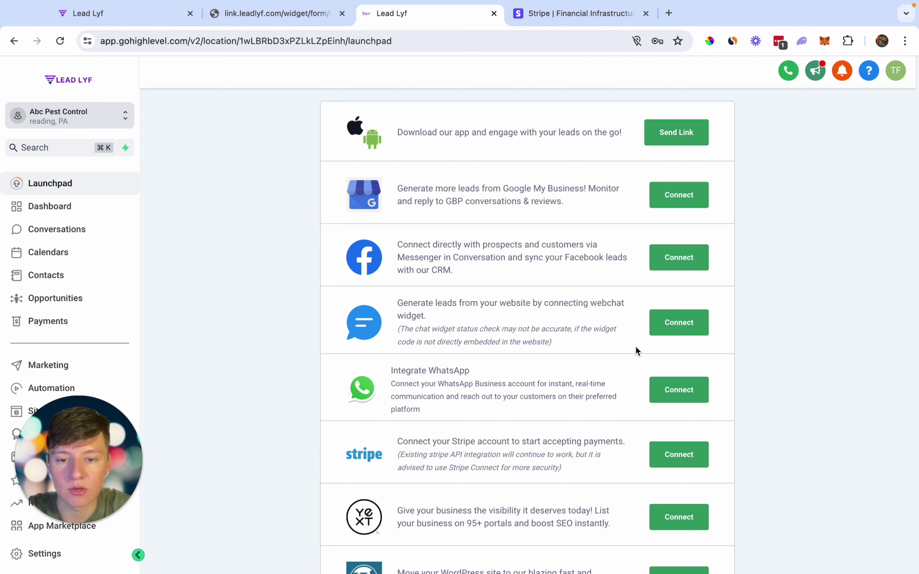
scroll(622, 353, down, 5)
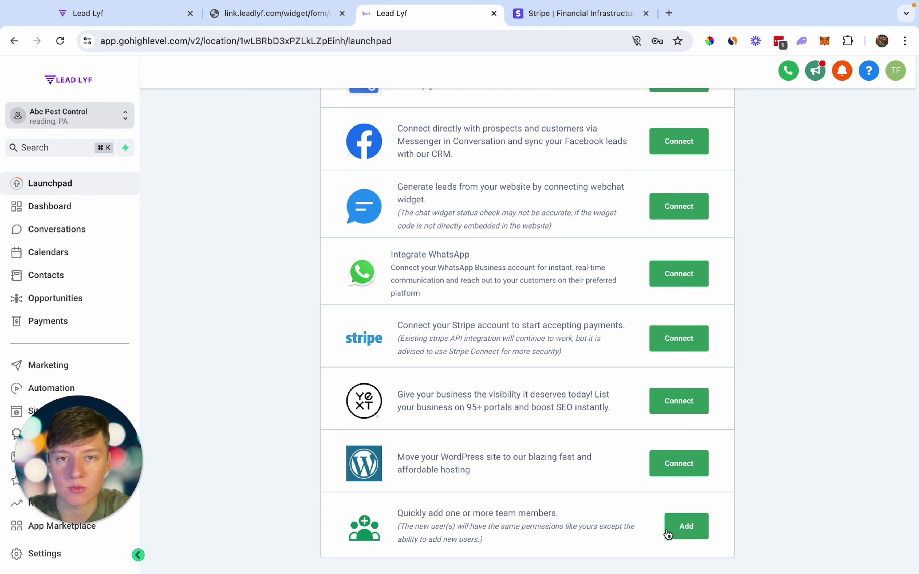
scroll(668, 535, up, 2)
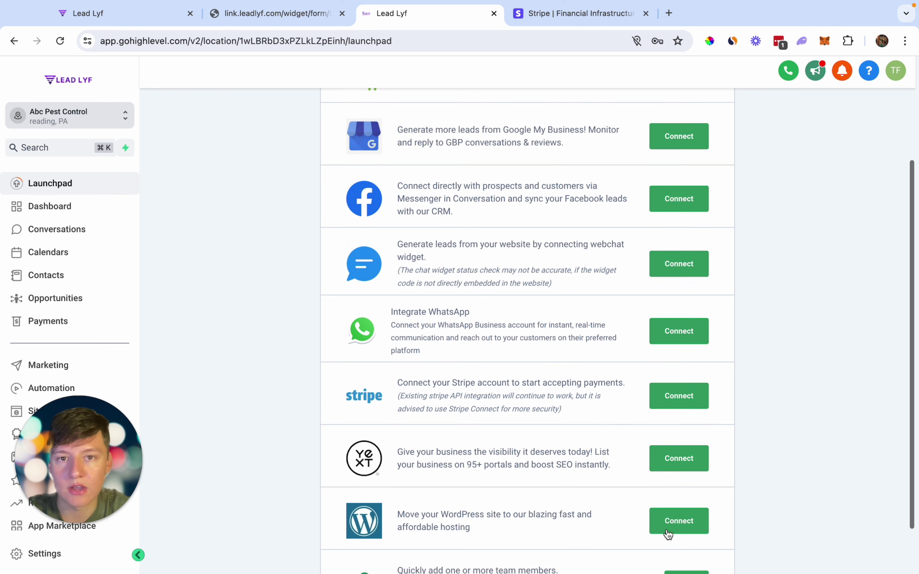
scroll(667, 534, up, 2)
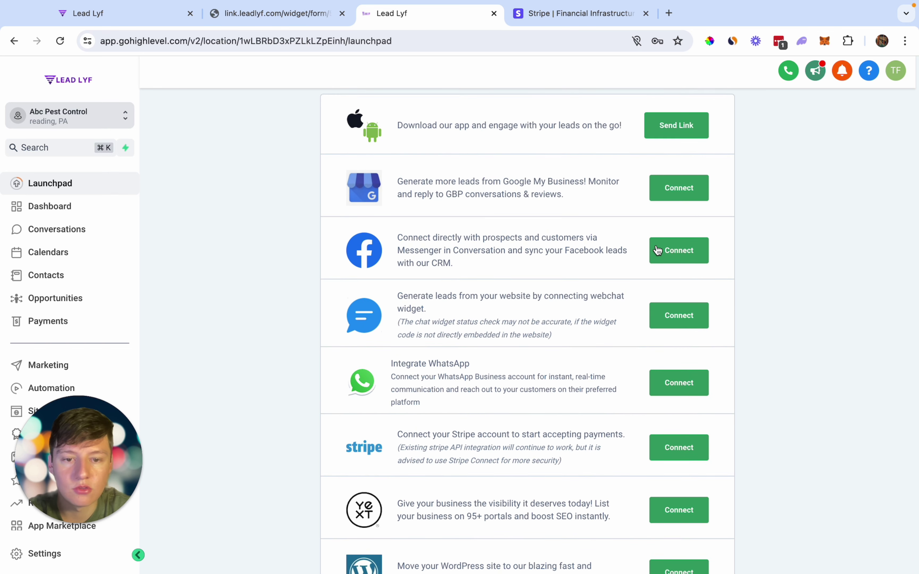
scroll(637, 505, up, 2)
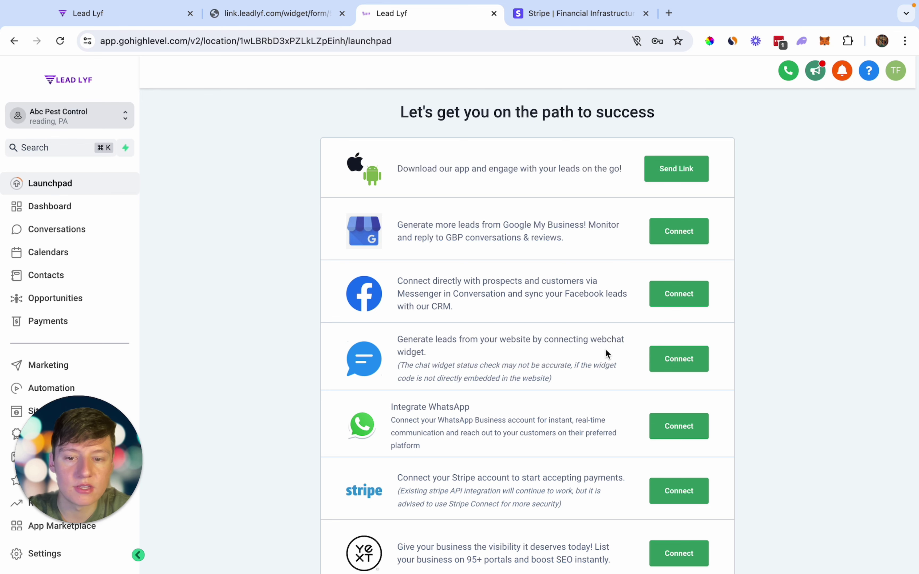
scroll(606, 349, down, 2)
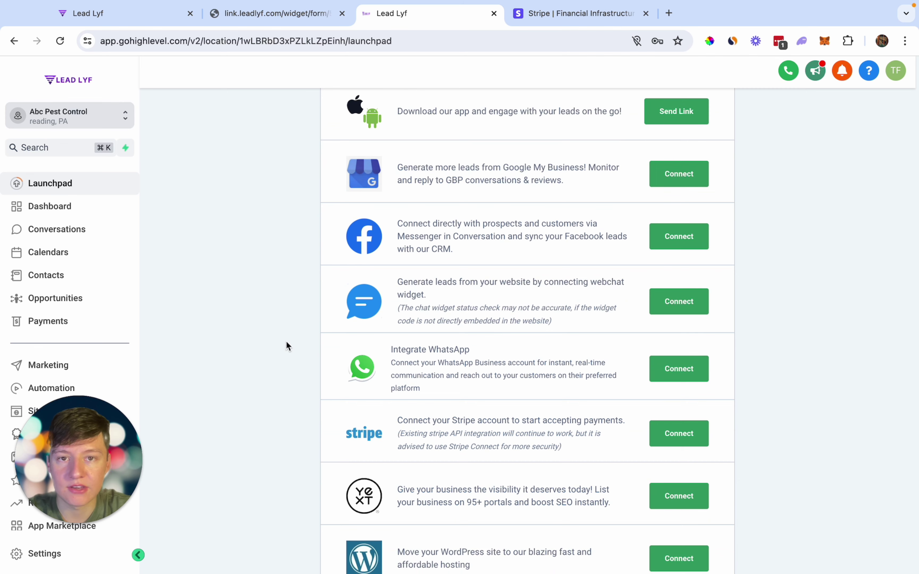
click(26, 562)
scroll(13, 342, down, 8)
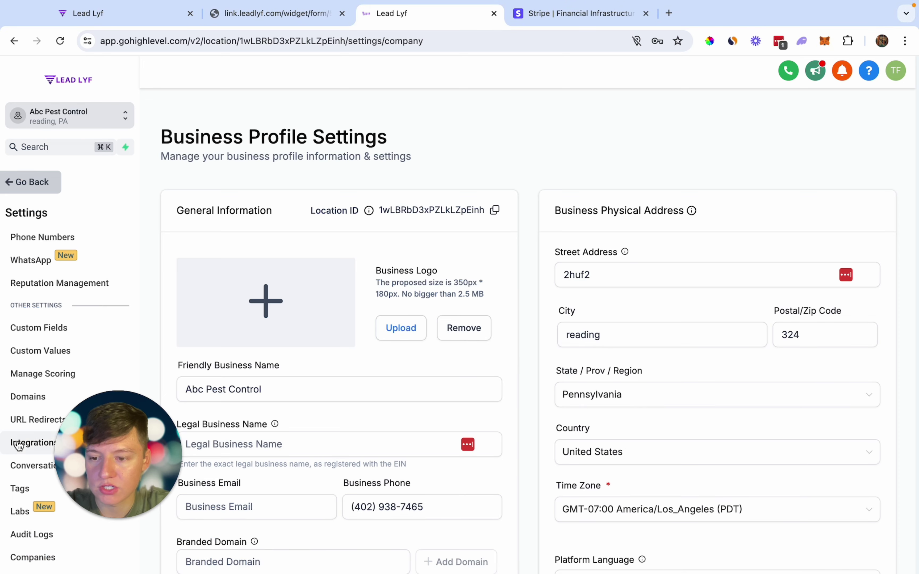
click(19, 446)
scroll(496, 342, down, 3)
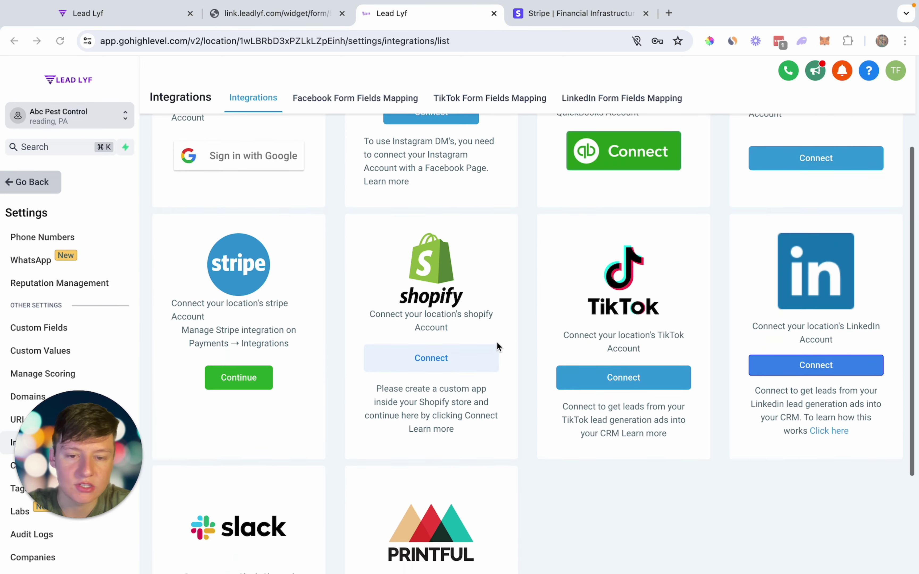
scroll(497, 342, down, 3)
scroll(497, 342, up, 3)
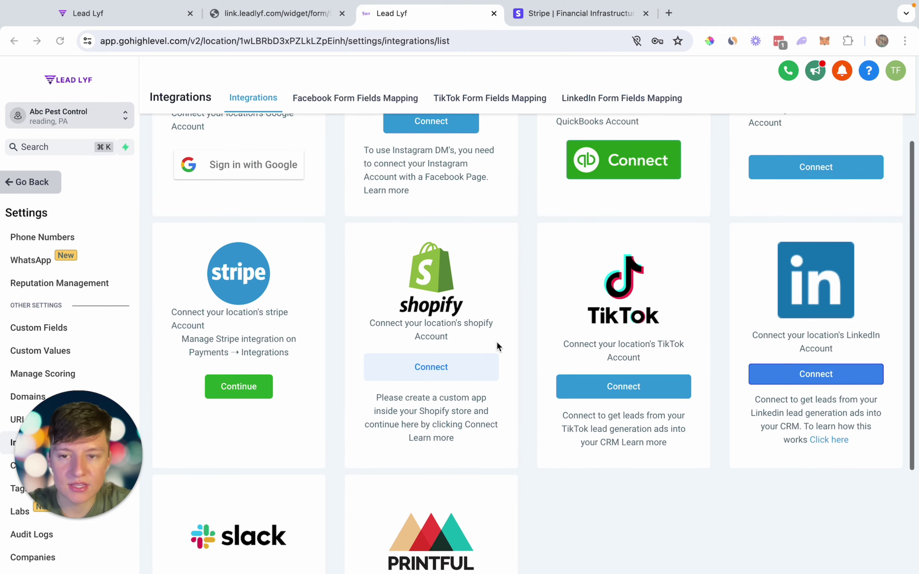
scroll(497, 342, up, 4)
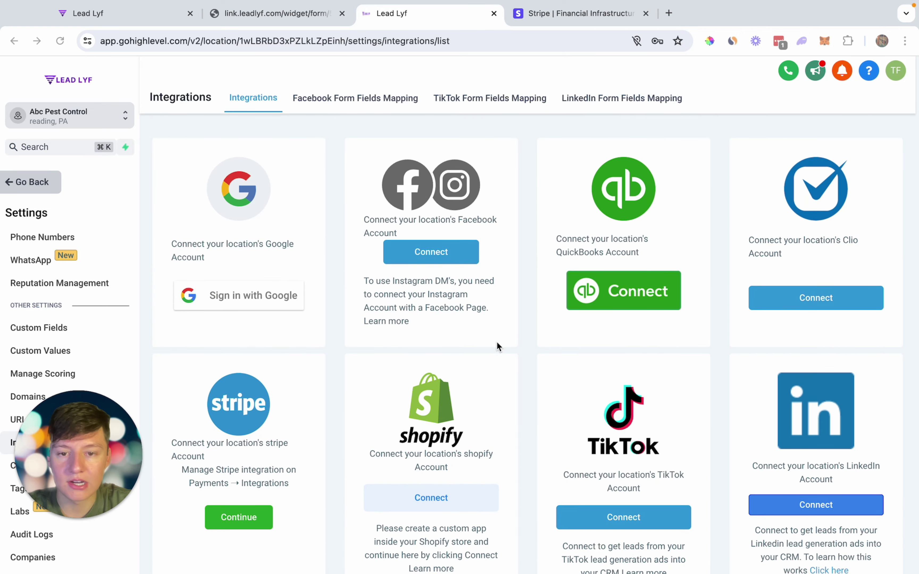
scroll(562, 437, down, 3)
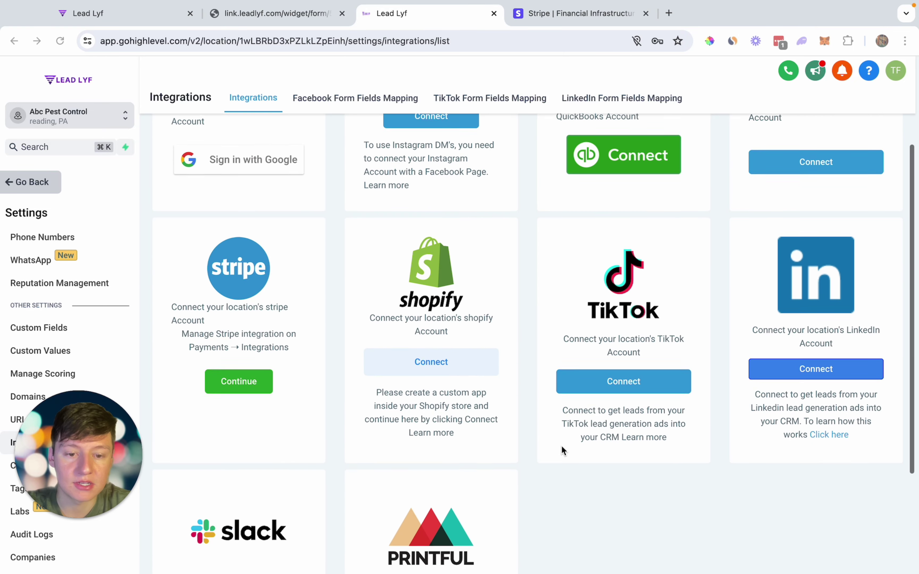
scroll(562, 447, up, 1)
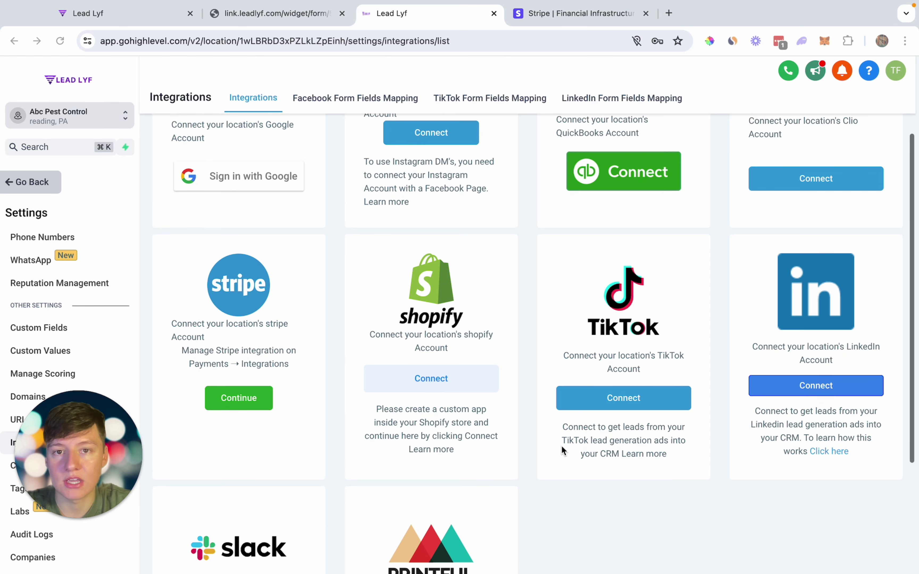
scroll(562, 446, up, 3)
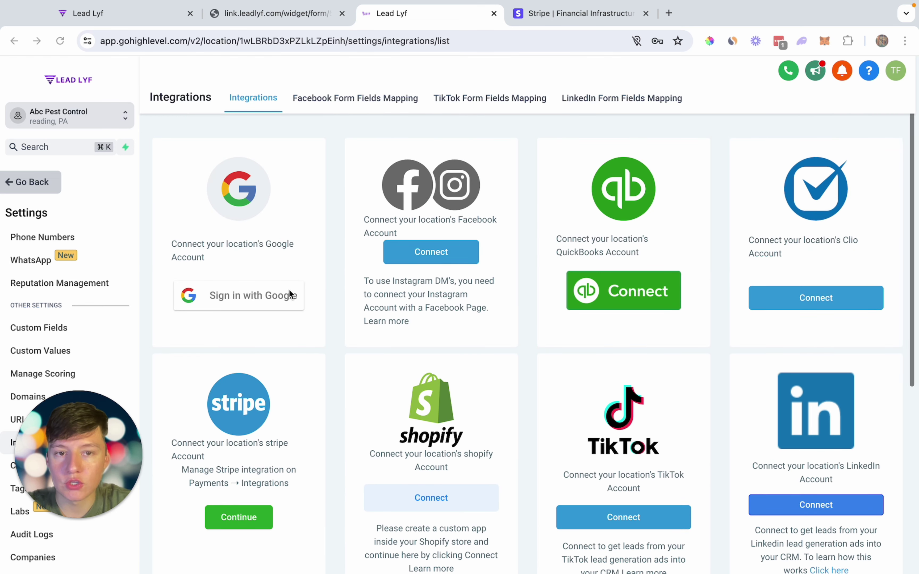
click(31, 182)
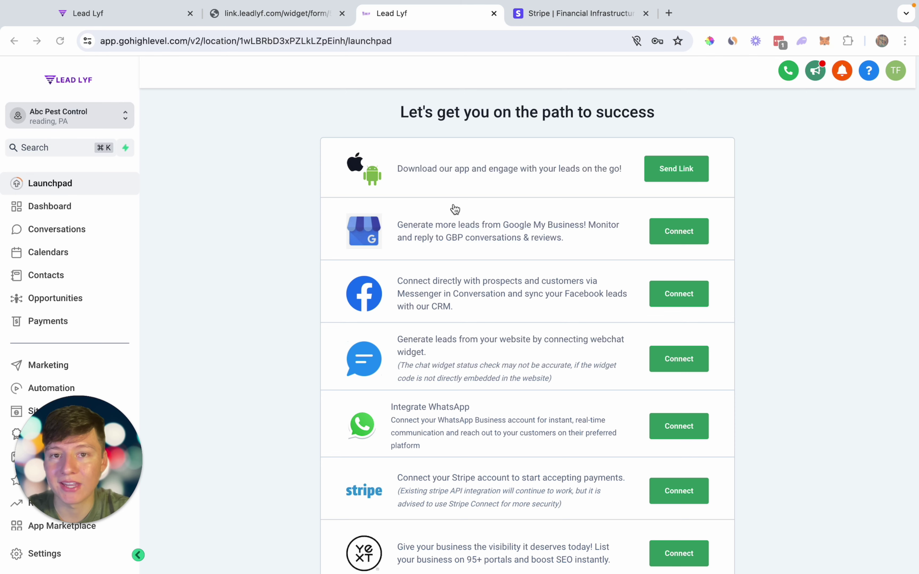
- Check the empty Websites page and template library, then Workflows, ending on the empty Opportunities page
scroll(80, 299, down, 1)
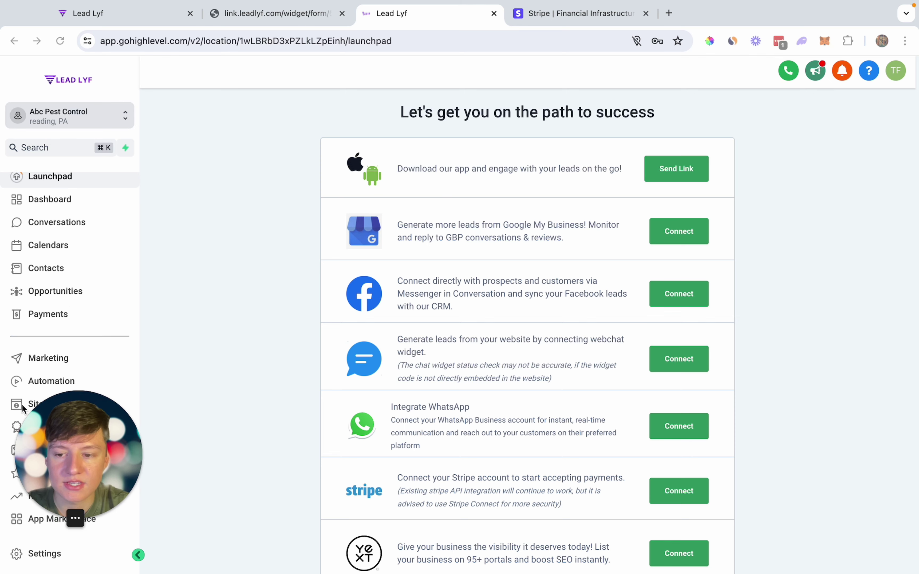
click(32, 404)
click(243, 100)
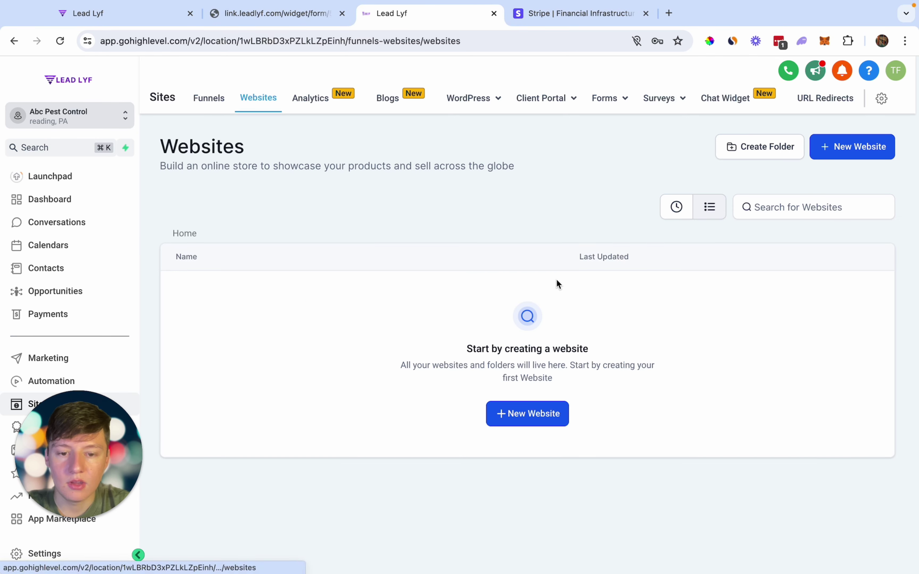
click(527, 415)
click(663, 382)
click(671, 427)
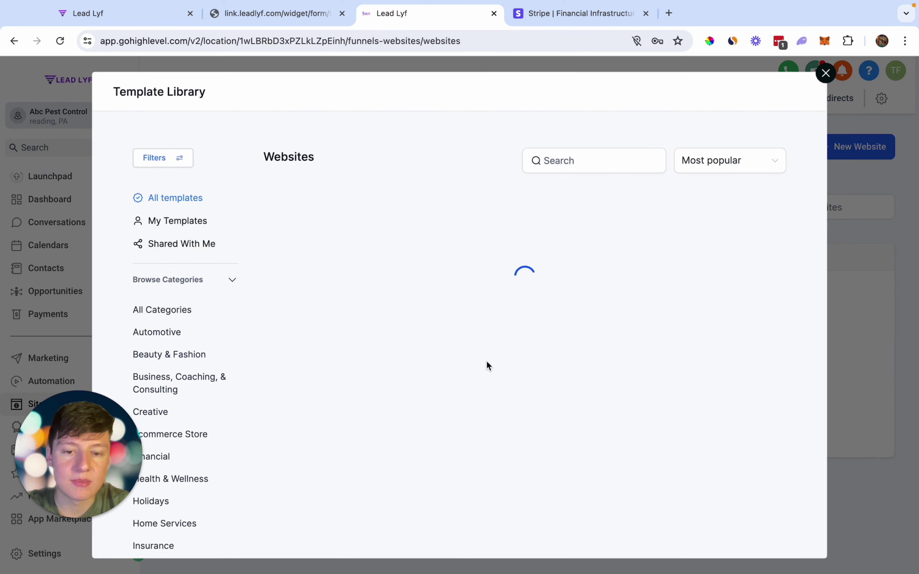
scroll(486, 363, down, 10)
click(65, 385)
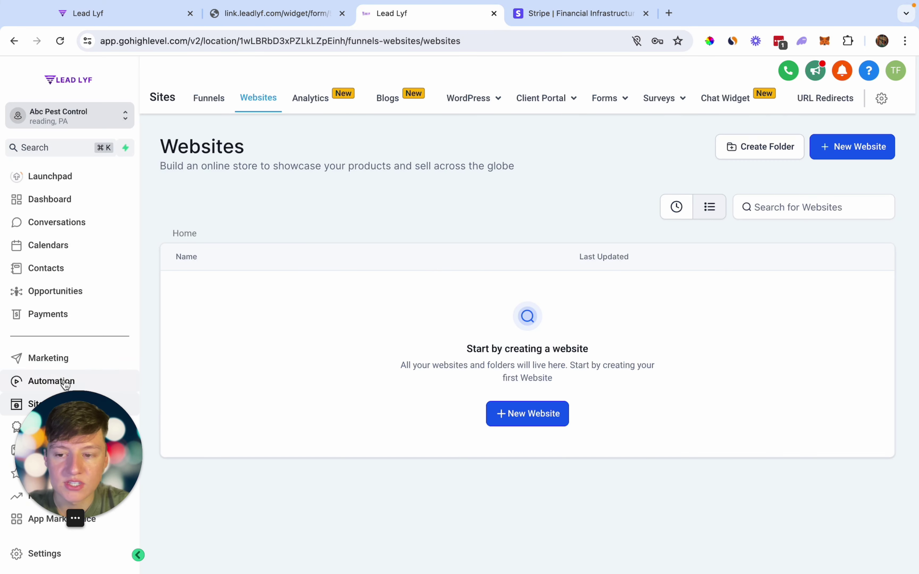
click(41, 385)
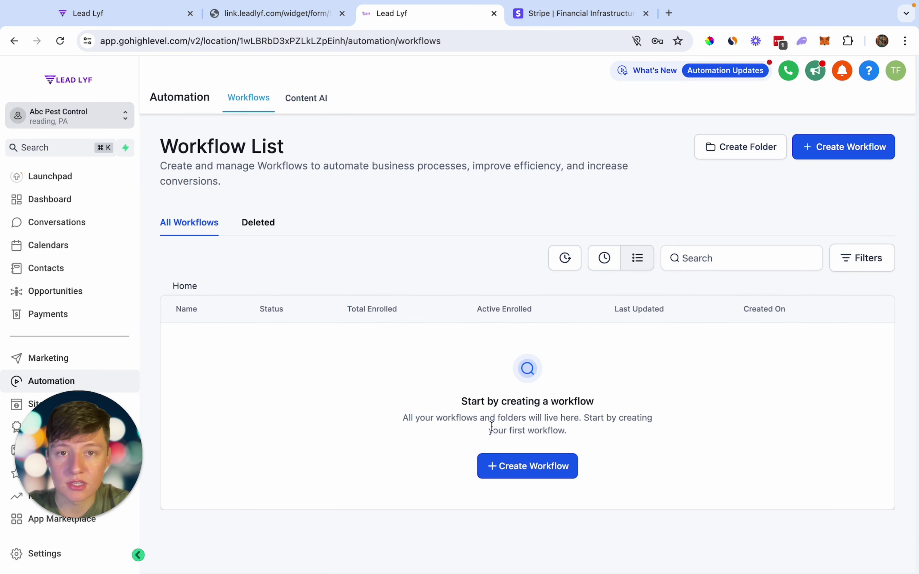
click(40, 292)
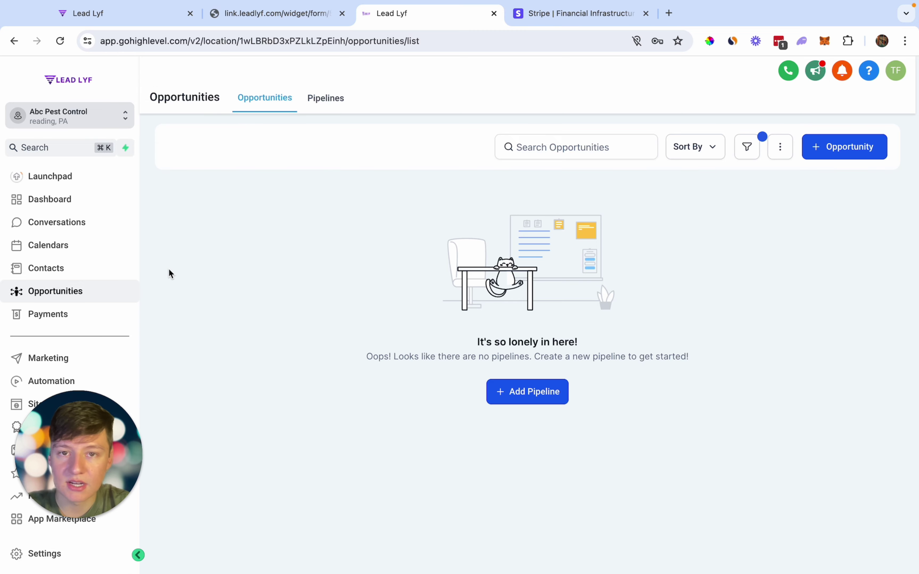
- Visit the Phone Numbers settings, then open the empty My Staff team list
click(42, 554)
scroll(46, 540, down, 4)
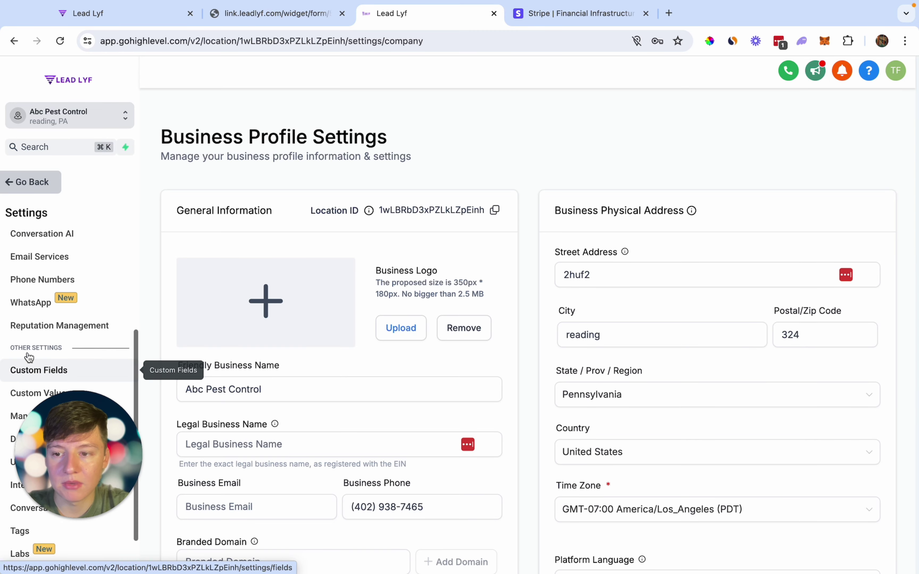
click(38, 281)
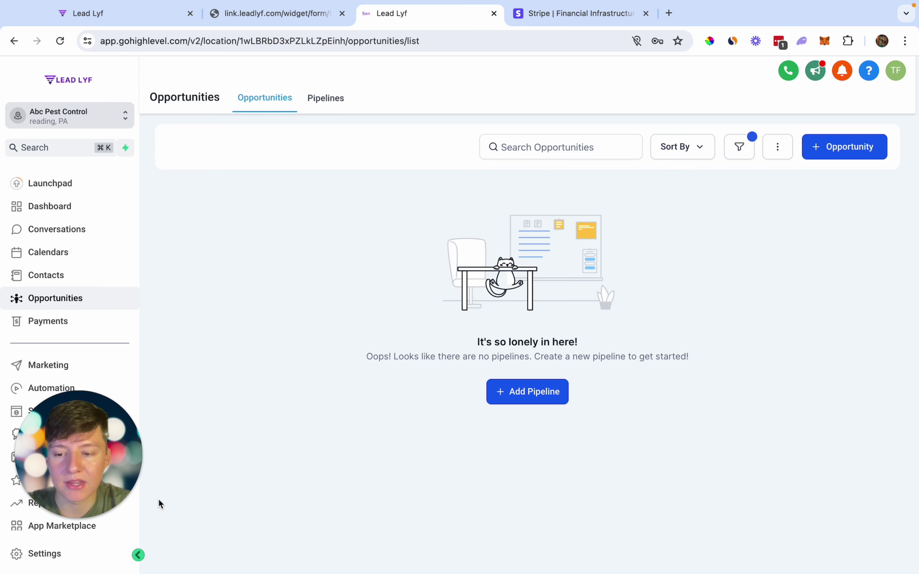
click(82, 550)
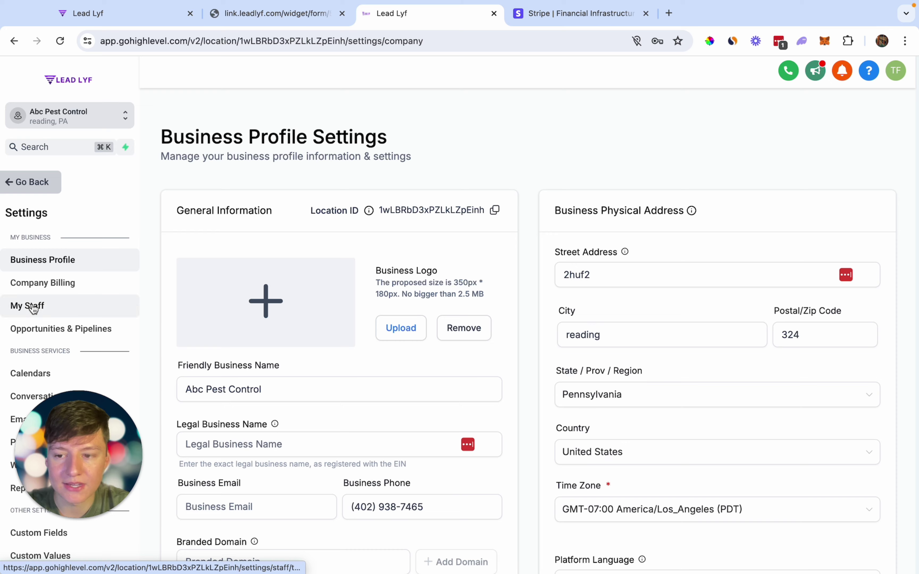
click(46, 306)
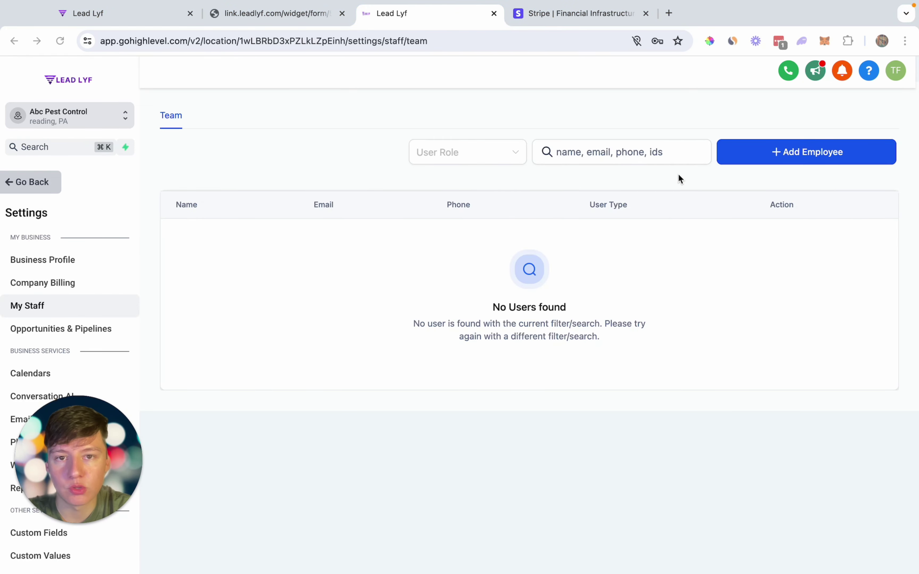
- Add a new employee with the user's first name, last name, e-mail and phone number
click(789, 158)
key(Tab)
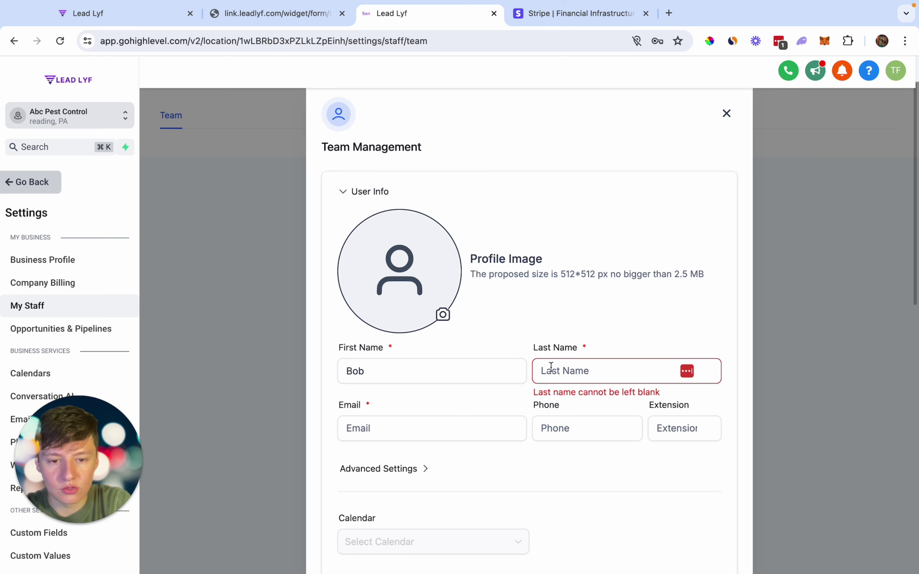
click(402, 425)
click(557, 427)
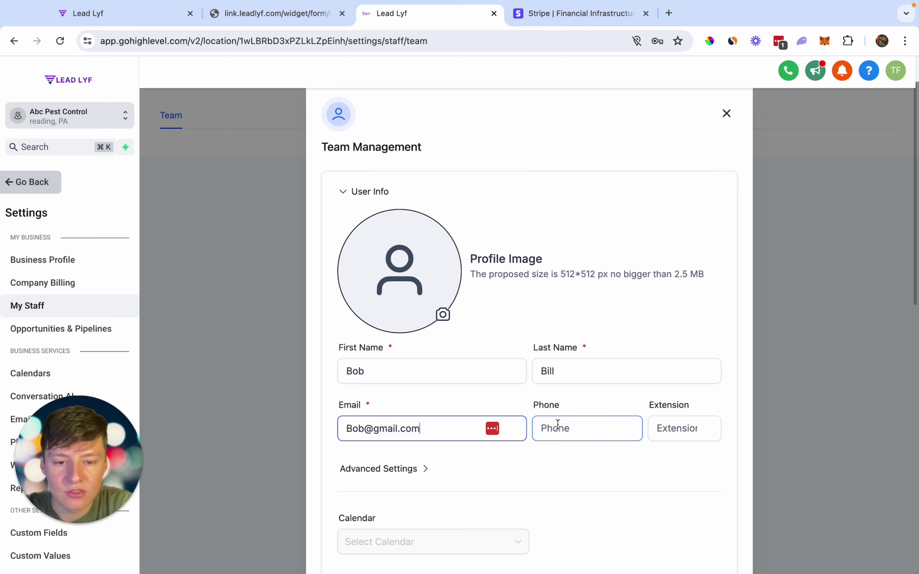
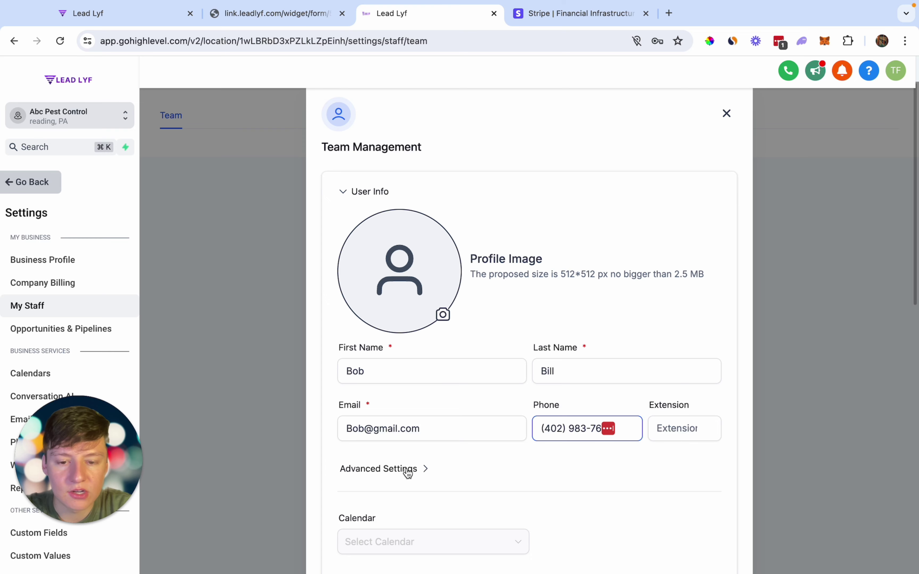
- Under Advanced Settings, fill the password with Chrome's suggested strong password
click(407, 471)
scroll(411, 462, down, 2)
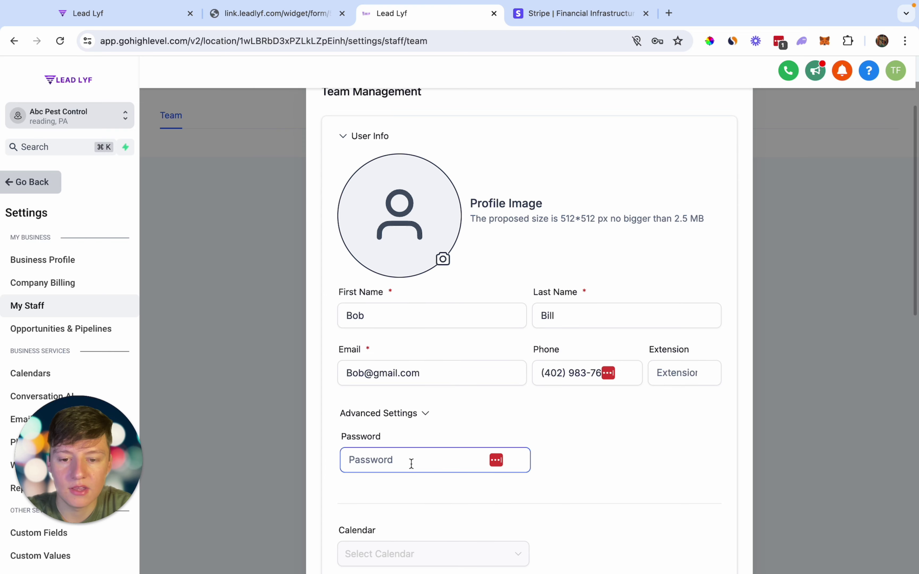
click(392, 461)
text(•••)
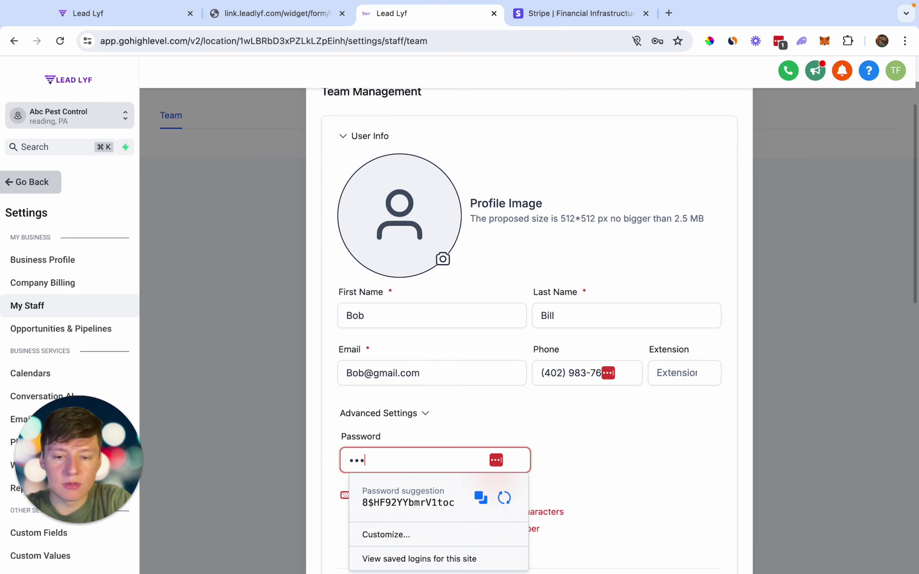
click(408, 509)
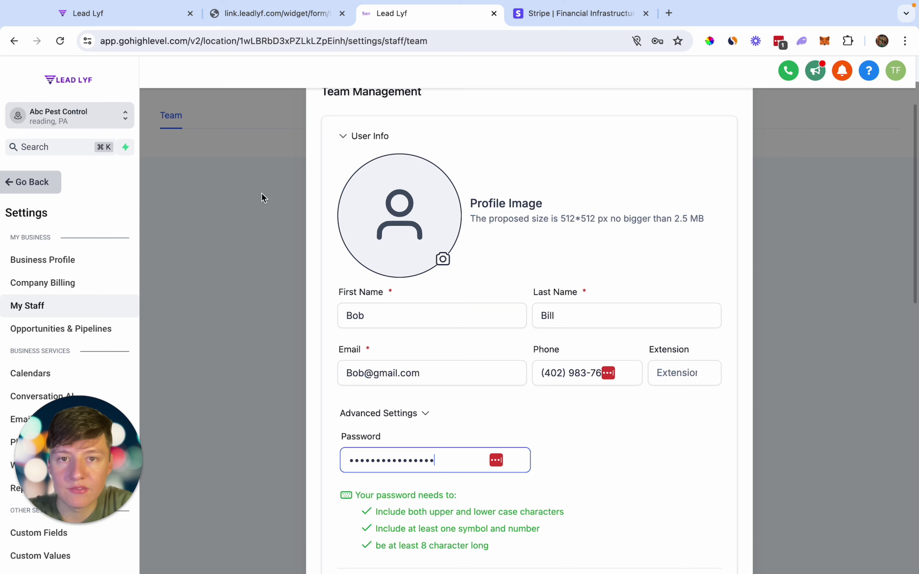
scroll(392, 429, down, 6)
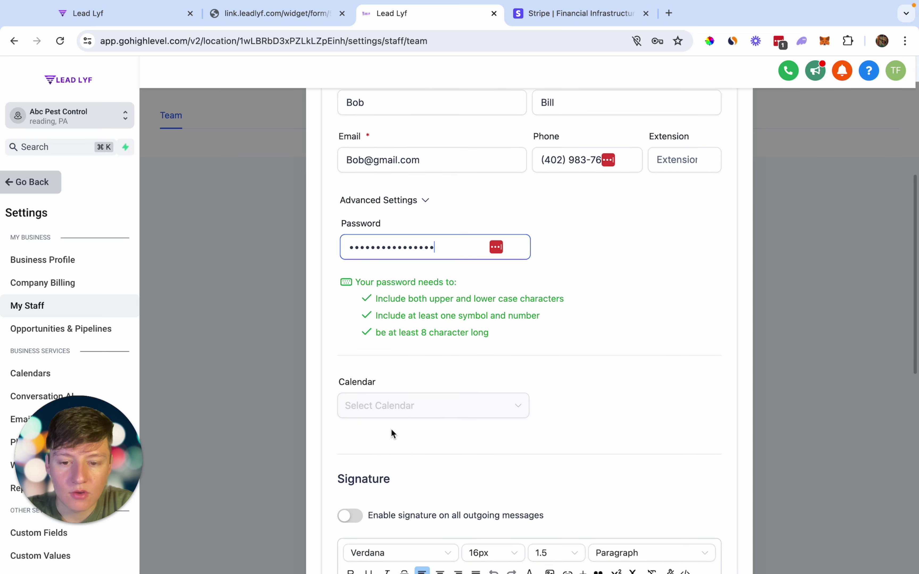
scroll(398, 414, down, 5)
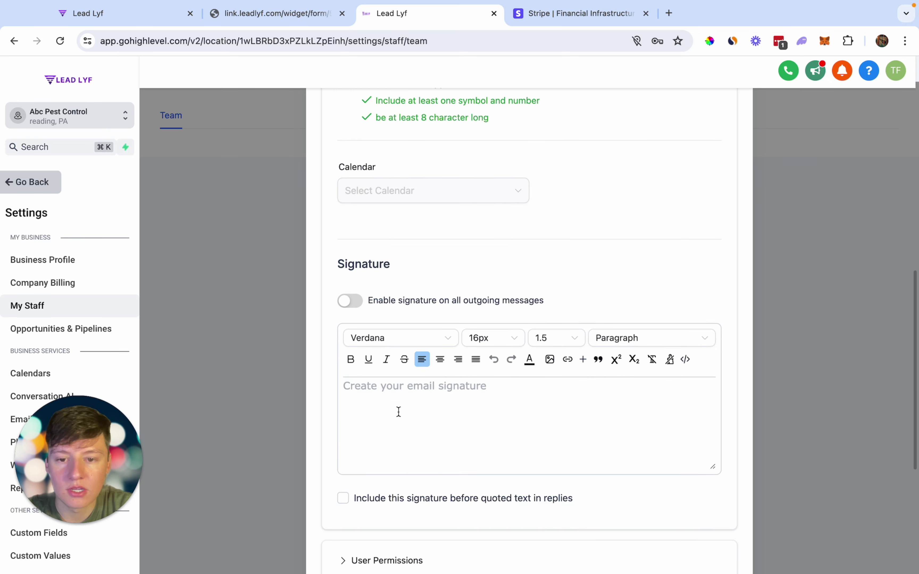
scroll(398, 411, down, 4)
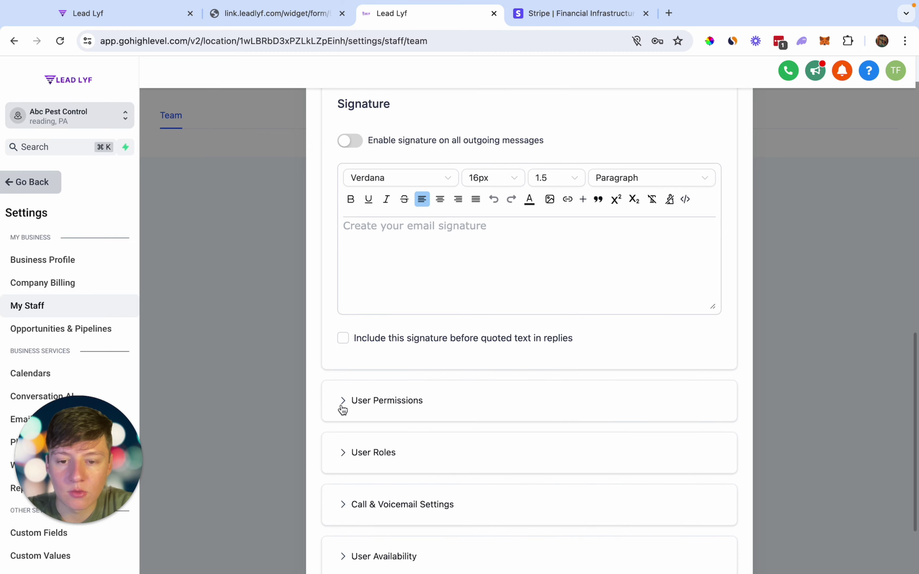
- In User Permissions, turn off Communities, Affiliate Manager, Blogging and Membership
click(380, 407)
scroll(381, 406, down, 3)
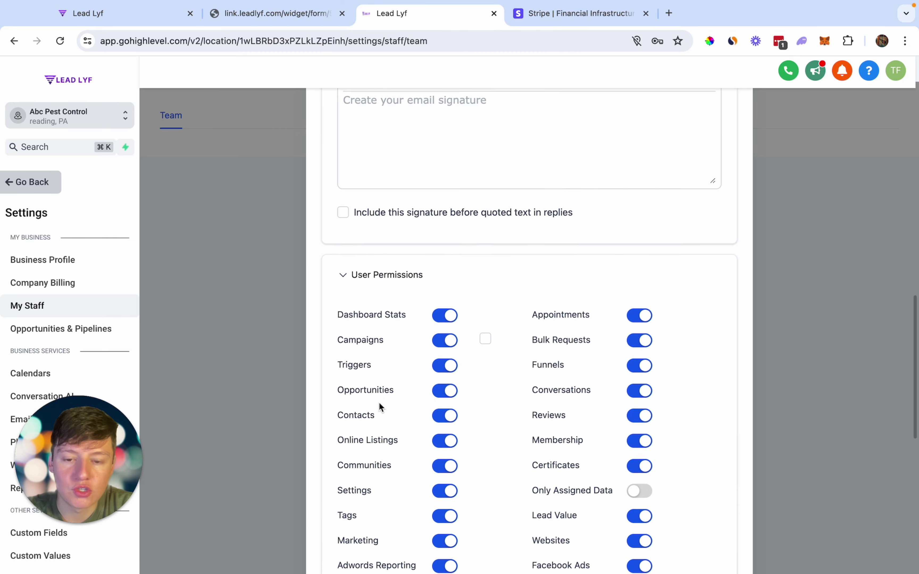
scroll(379, 405, down, 4)
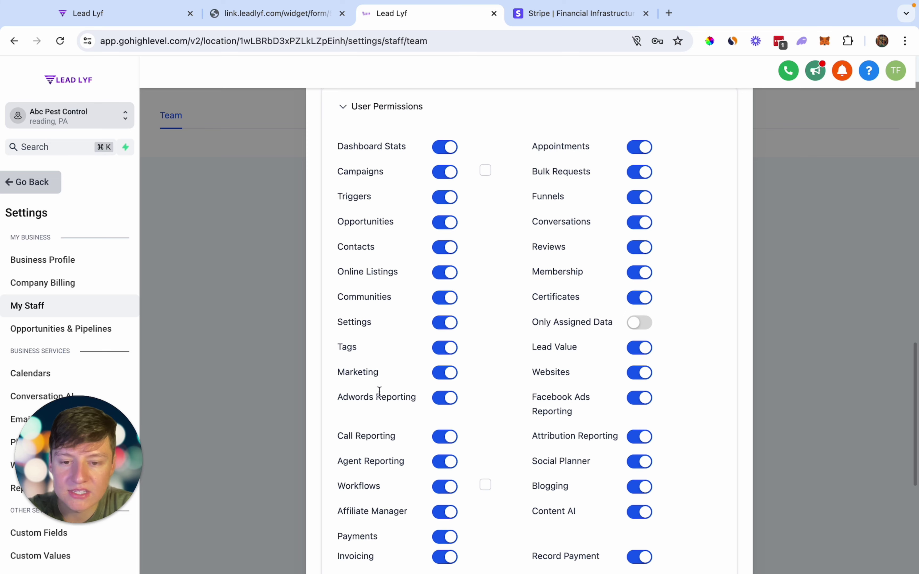
scroll(379, 391, down, 4)
scroll(379, 391, up, 5)
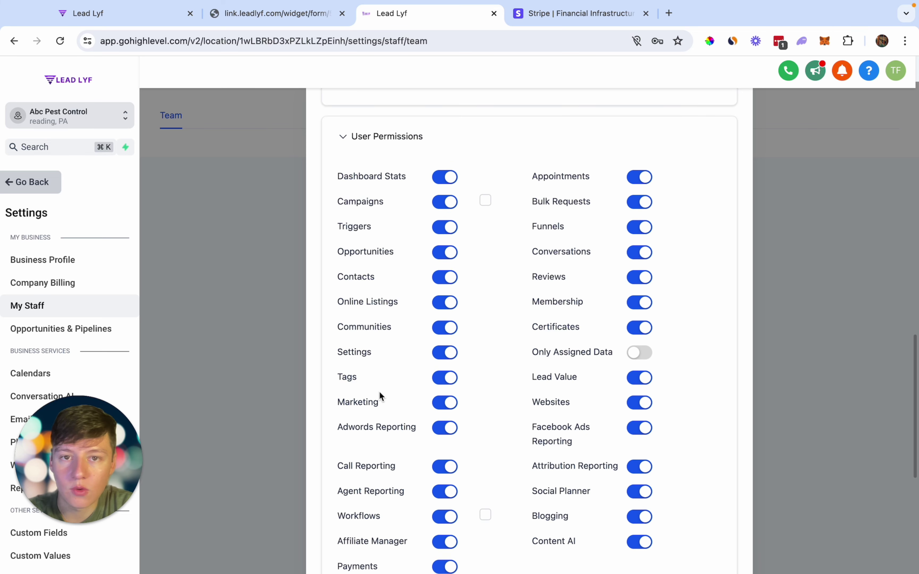
scroll(380, 393, down, 1)
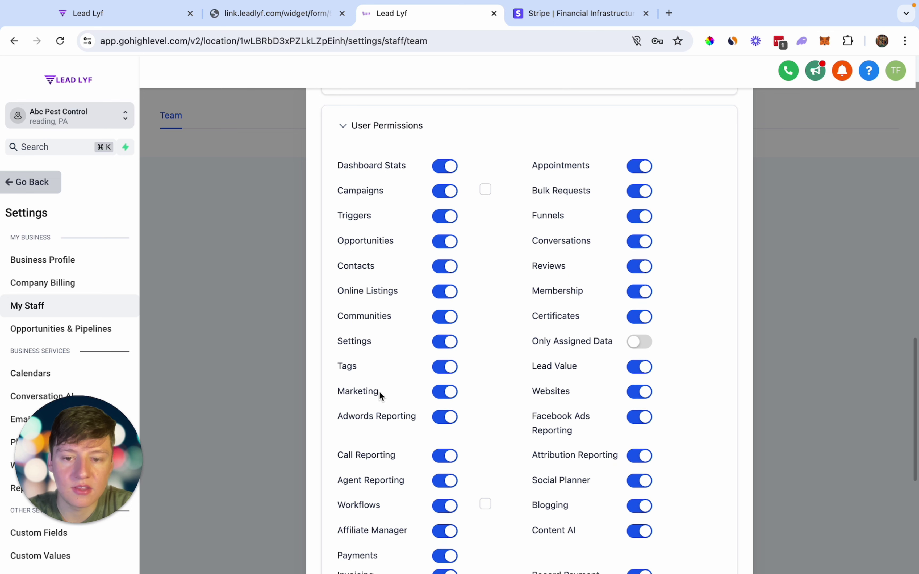
click(443, 317)
scroll(436, 391, down, 2)
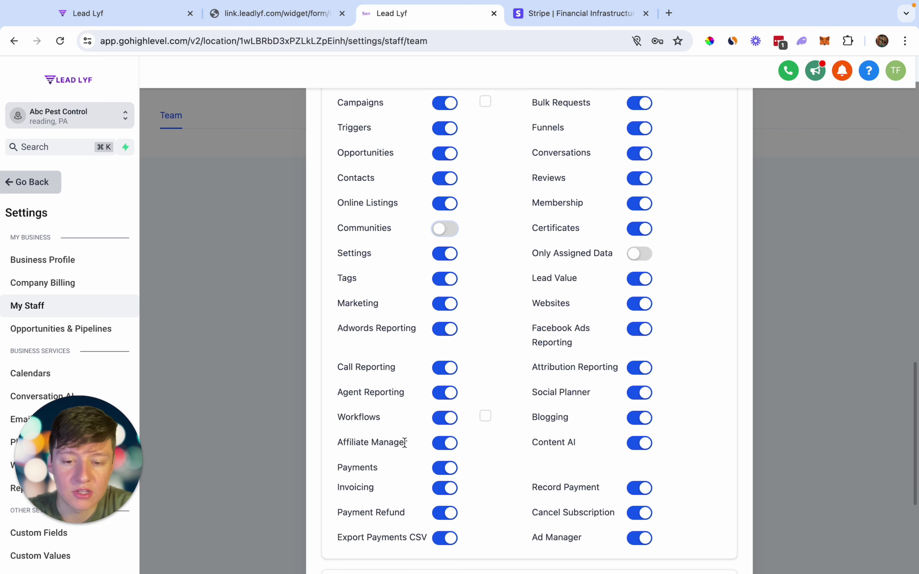
click(446, 445)
click(634, 421)
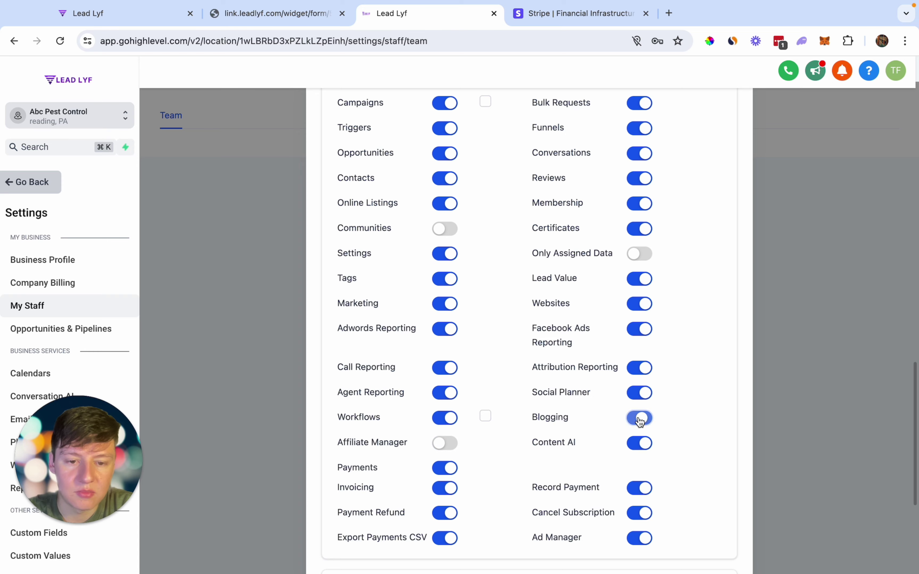
scroll(638, 418, up, 3)
click(641, 308)
- Expand User Roles, Call and Voicemail, and User Availability settings, then save the staff user
scroll(641, 303, up, 2)
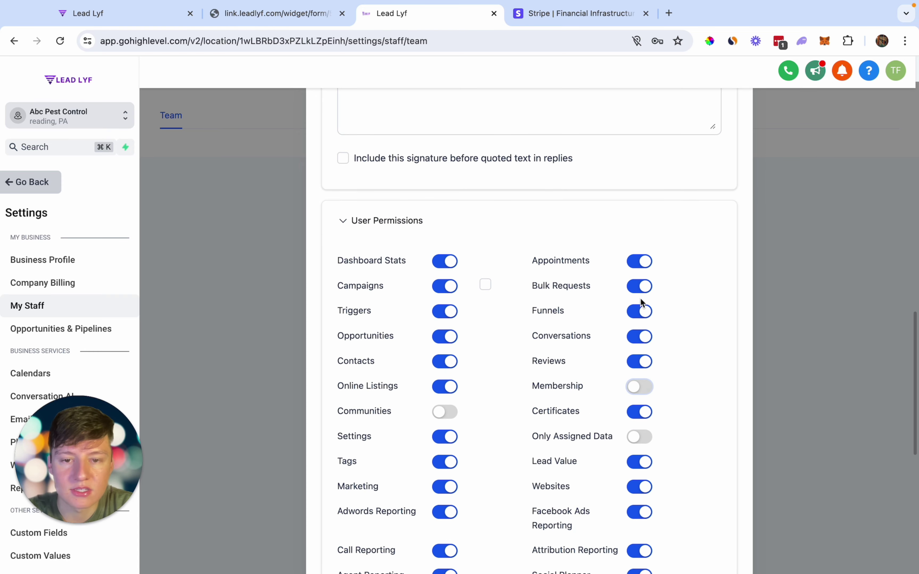
scroll(642, 303, down, 2)
scroll(641, 303, down, 8)
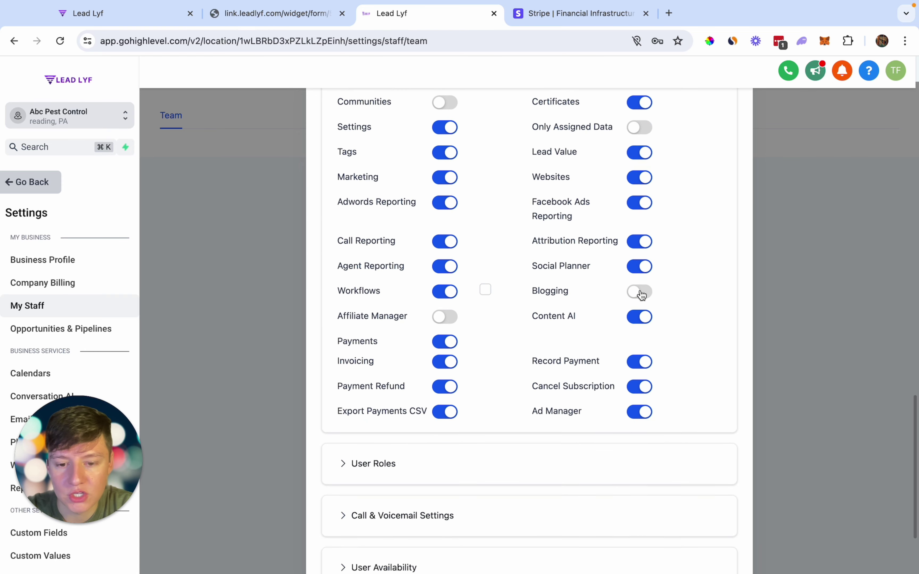
click(362, 397)
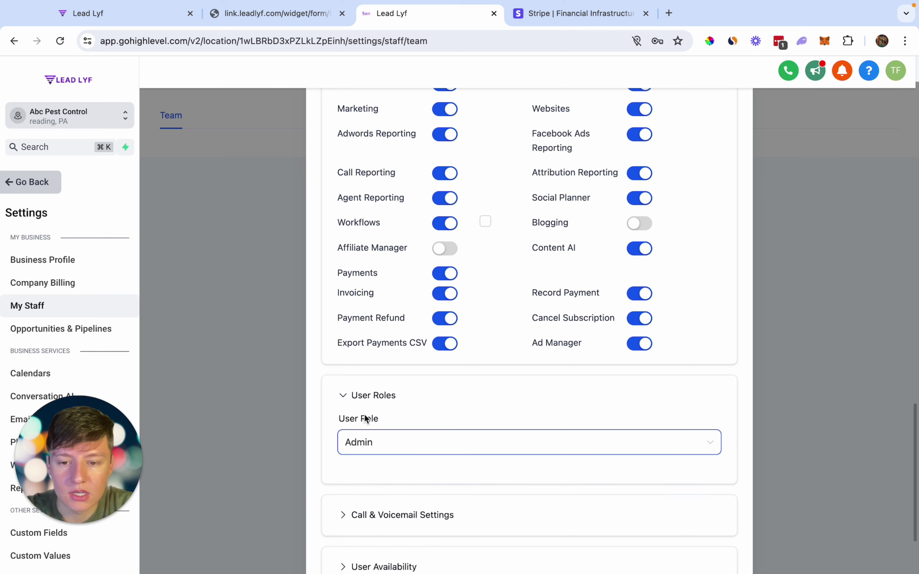
scroll(396, 471, down, 3)
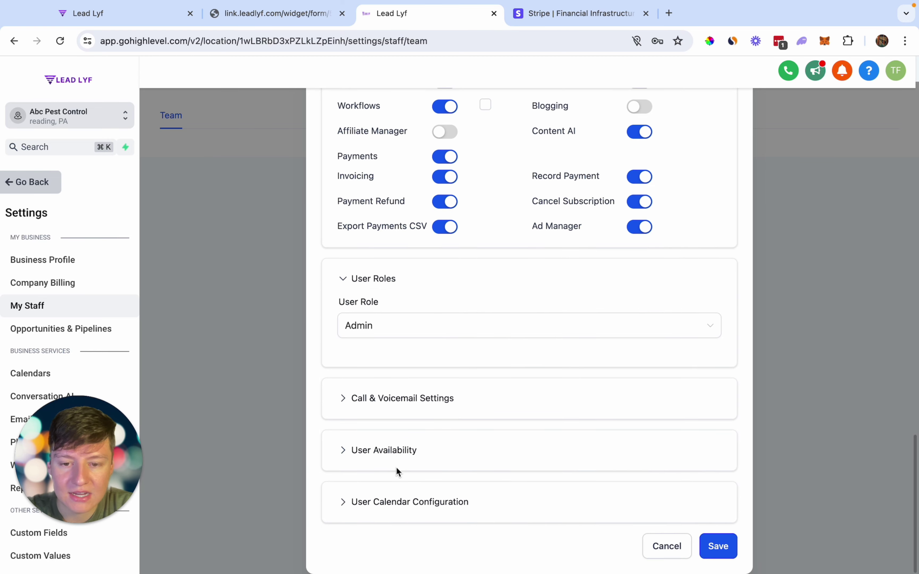
click(396, 404)
scroll(395, 403, down, 10)
click(392, 508)
scroll(392, 453, down, 2)
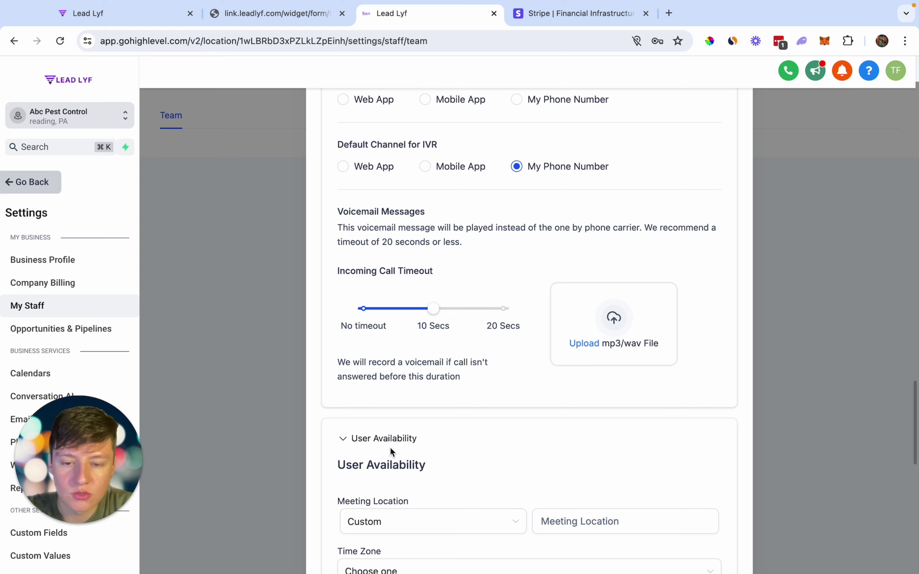
scroll(394, 477, down, 15)
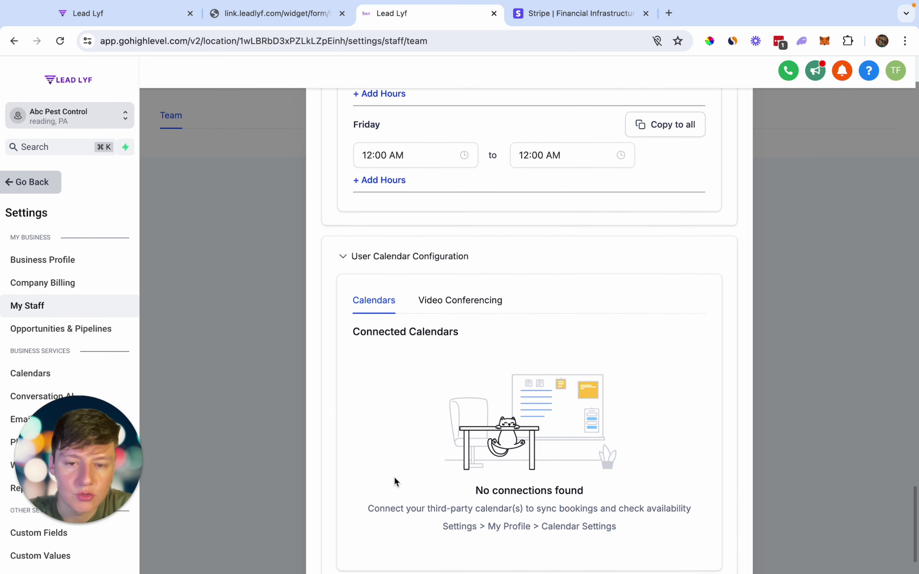
scroll(394, 477, down, 2)
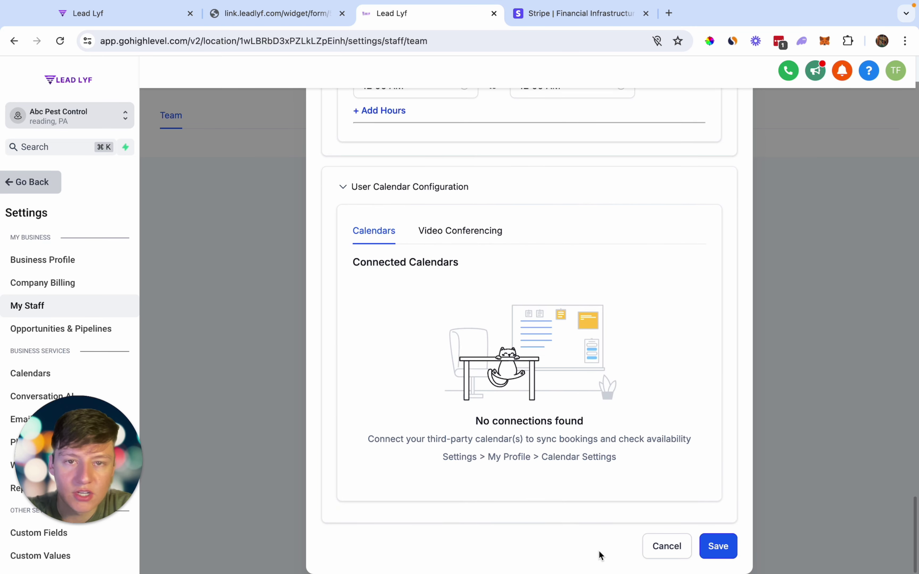
click(724, 550)
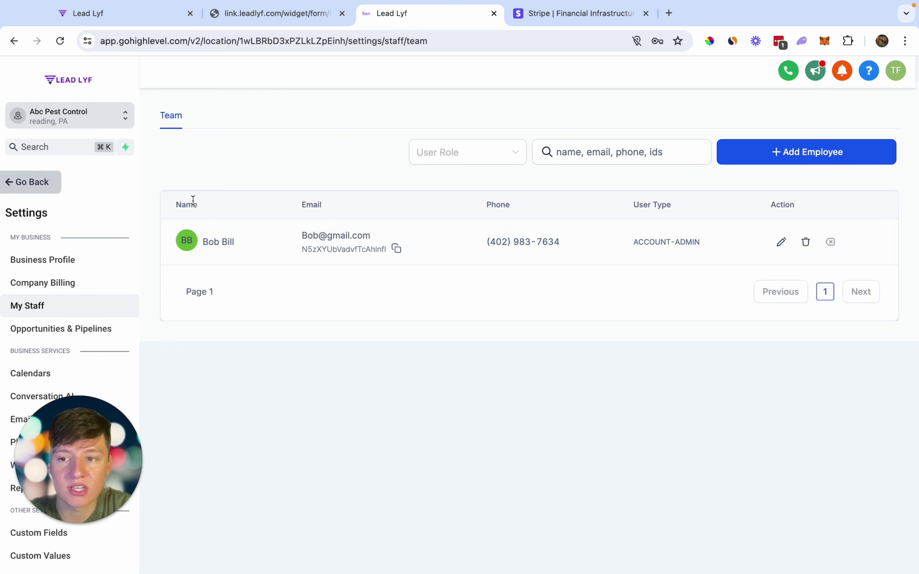
- Go back from Settings to Abc Pest Control's Opportunities page
click(23, 182)
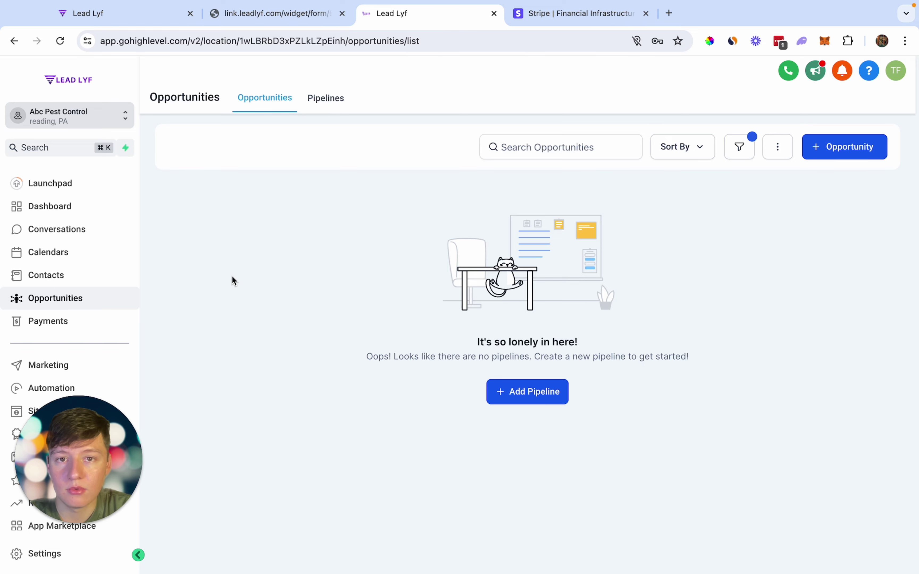
- Switch to Agency View and choose Switch to SaaS from Abc Pest Control's options menu
click(94, 123)
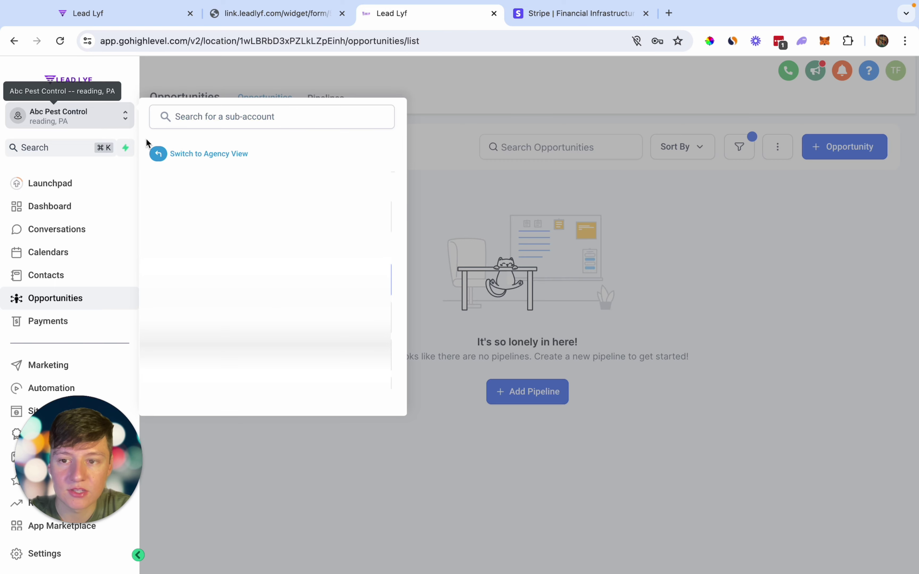
click(201, 156)
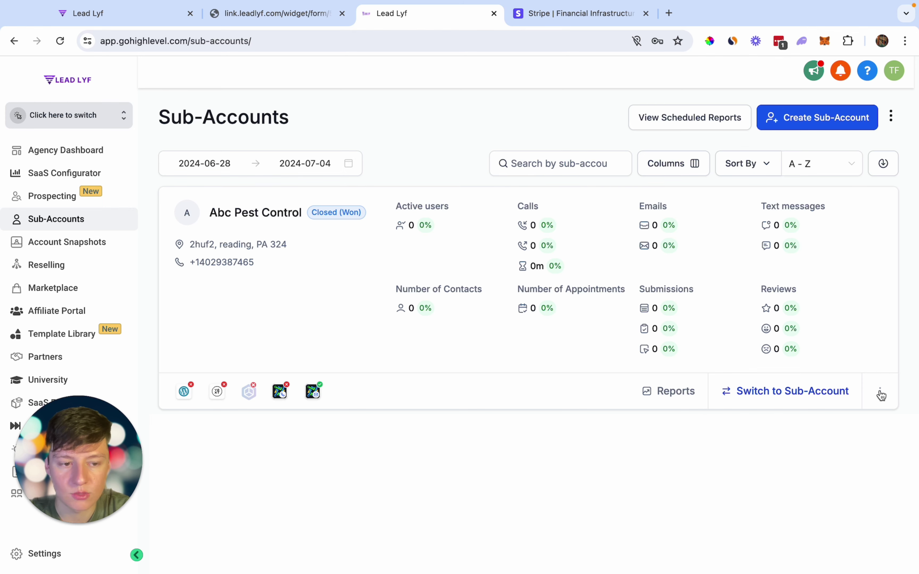
click(880, 392)
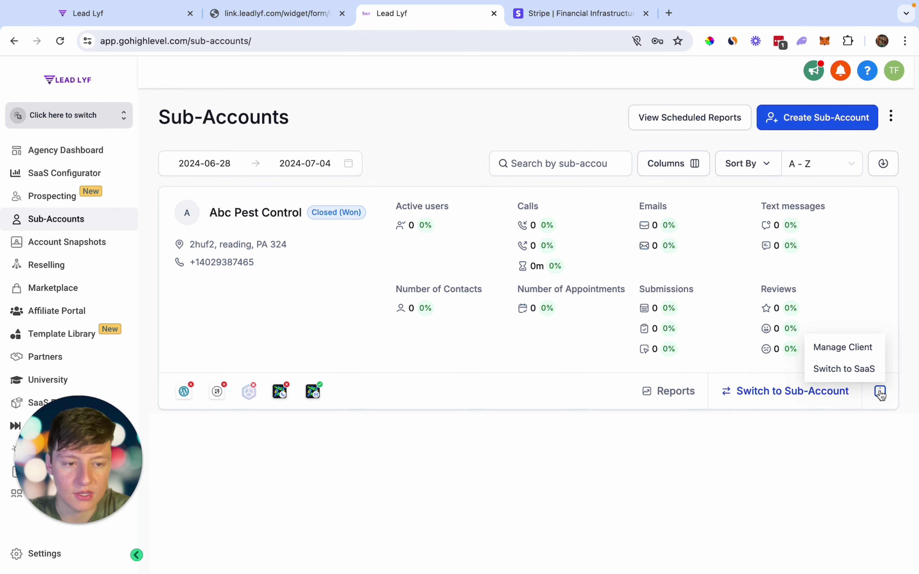
click(844, 371)
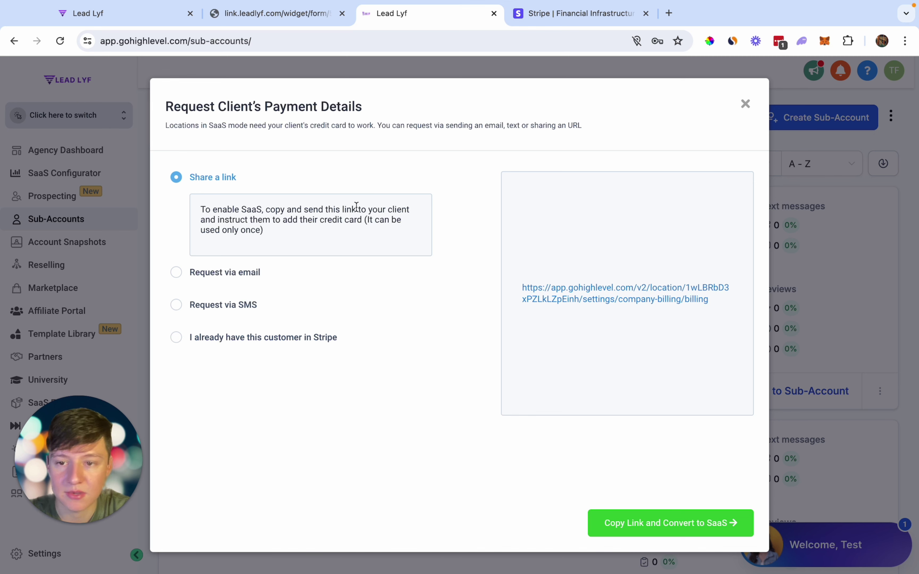
- Preview the client billing link, then review the e-mail and SMS payment request options
click(593, 298)
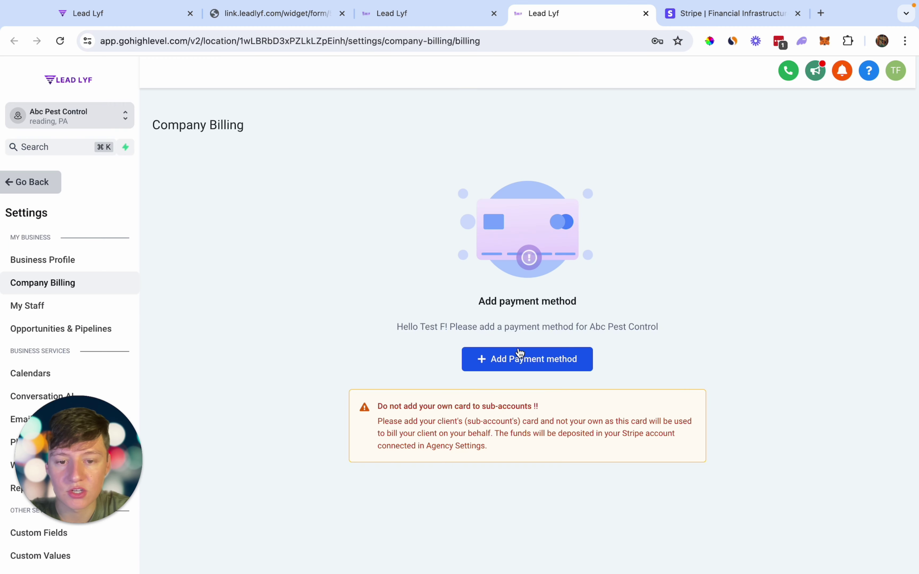
key(ctrl+shift+Tab)
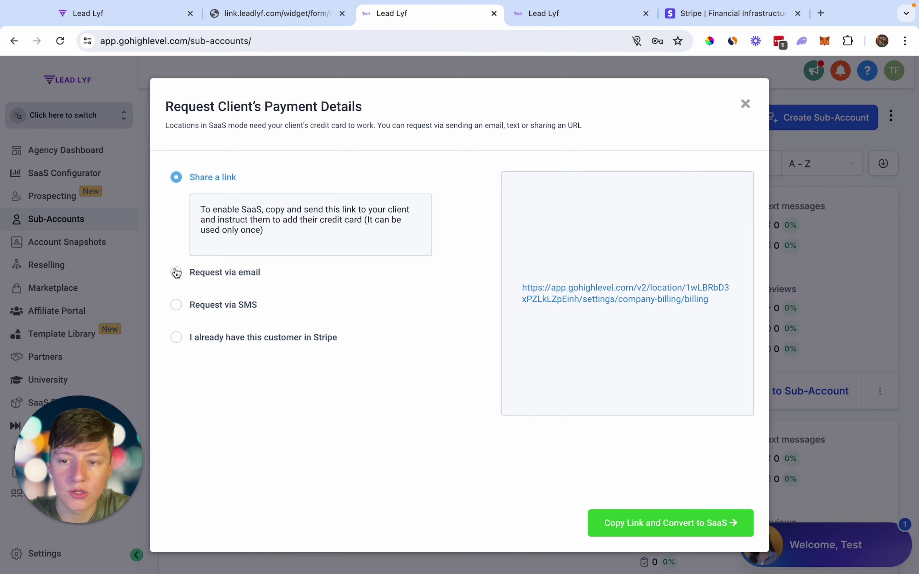
click(176, 271)
click(175, 305)
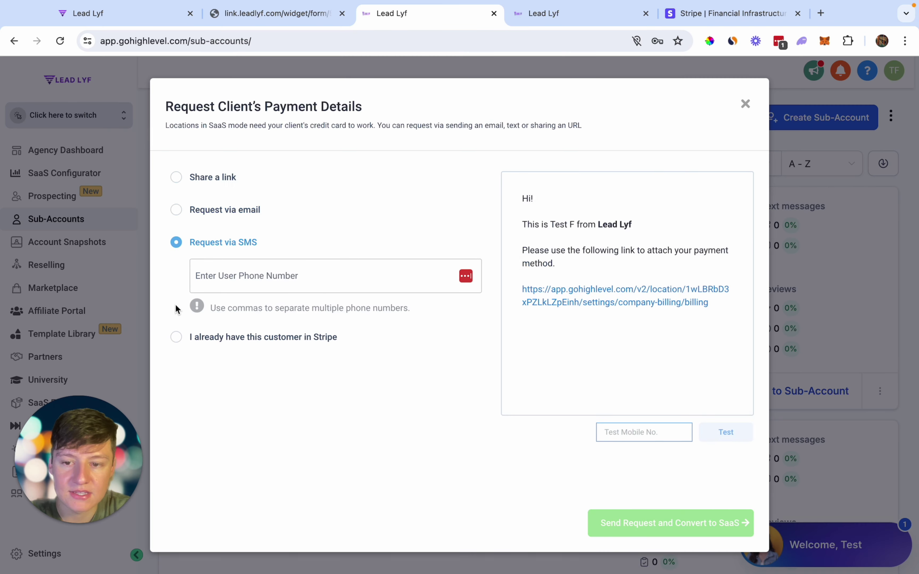
- Select 'I already have this customer in Stripe', search for the customer by name, and confirm
click(177, 337)
click(216, 312)
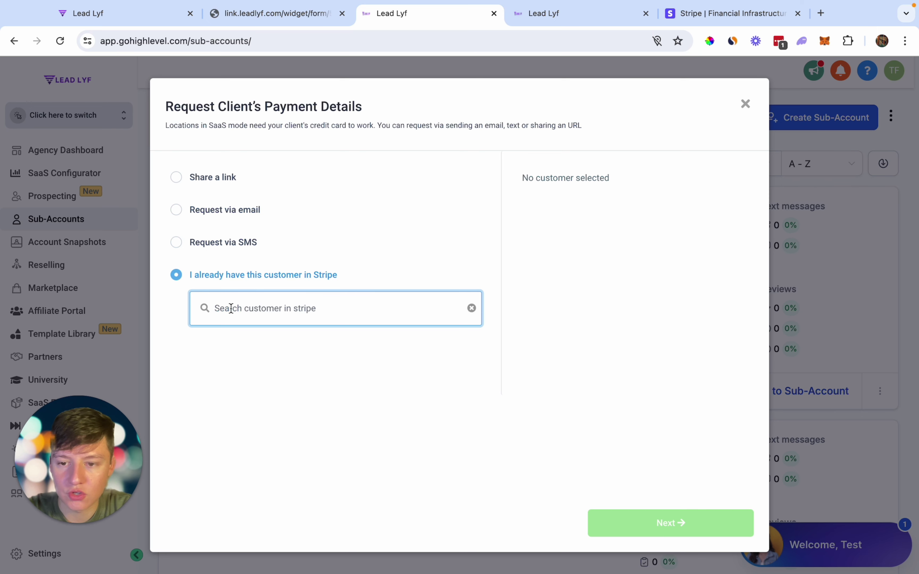
text(Sam)
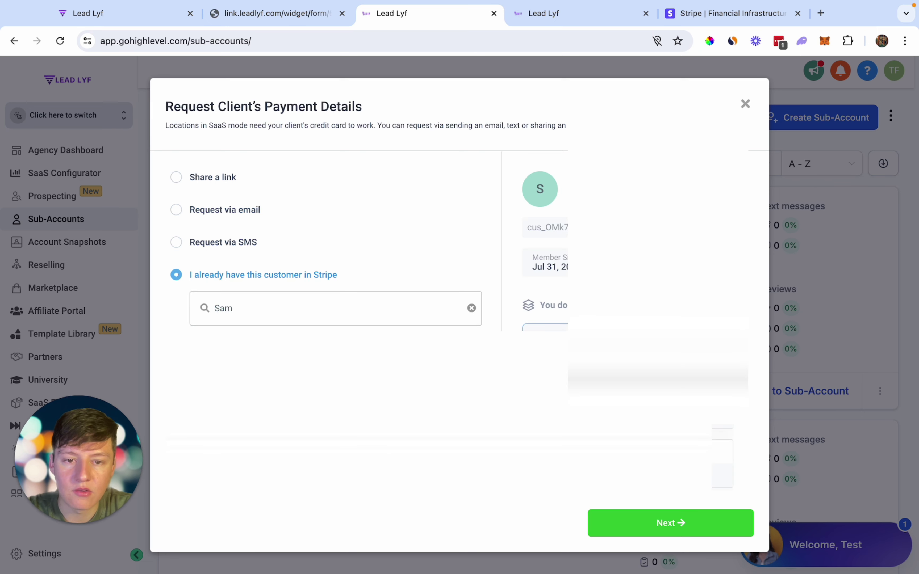
click(659, 525)
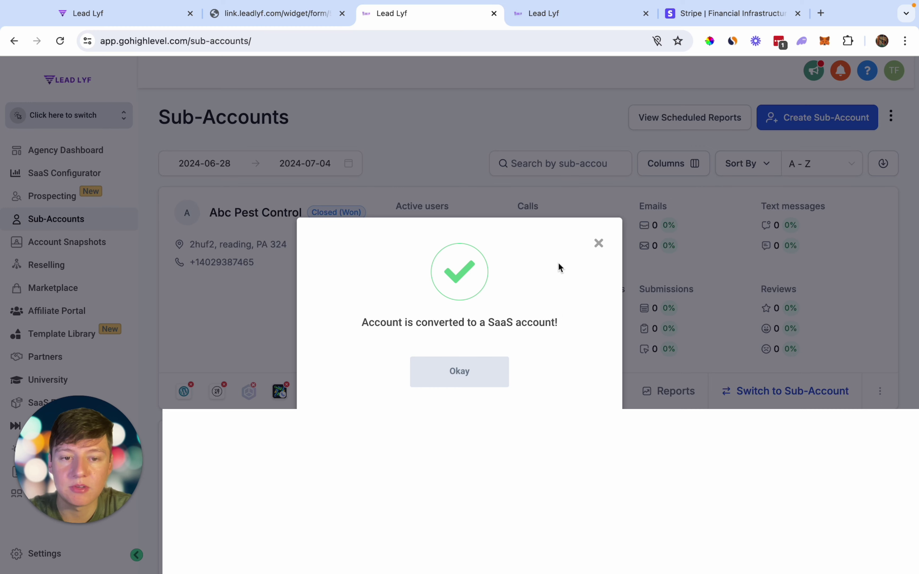
- Close the SaaS success dialog and switch into the Abc Pest Control sub-account's Launchpad
click(597, 244)
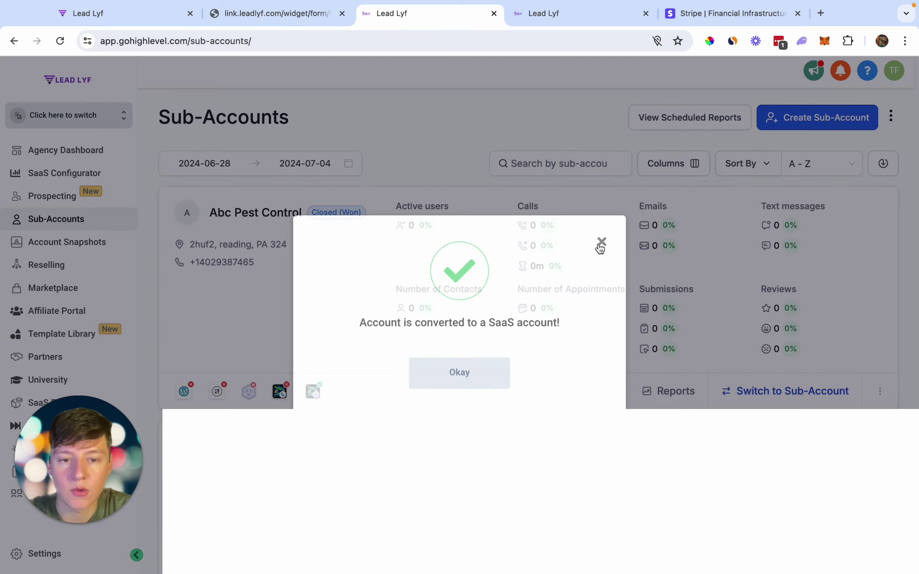
click(810, 390)
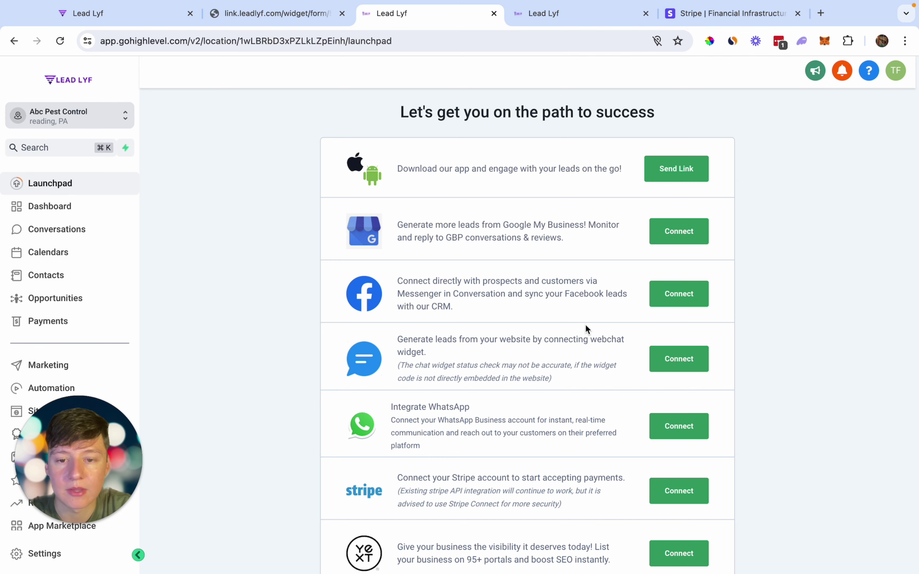
scroll(625, 414, down, 3)
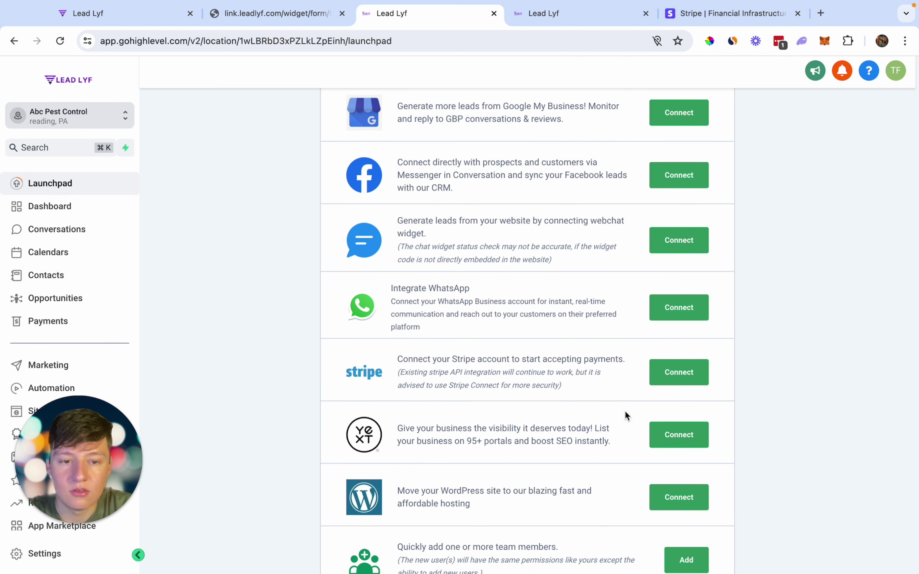
scroll(624, 412, up, 2)
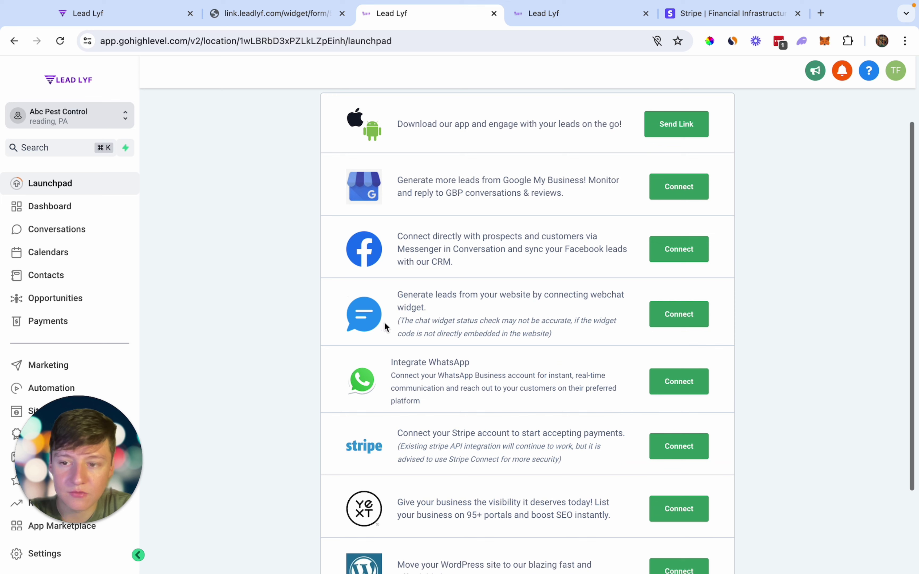